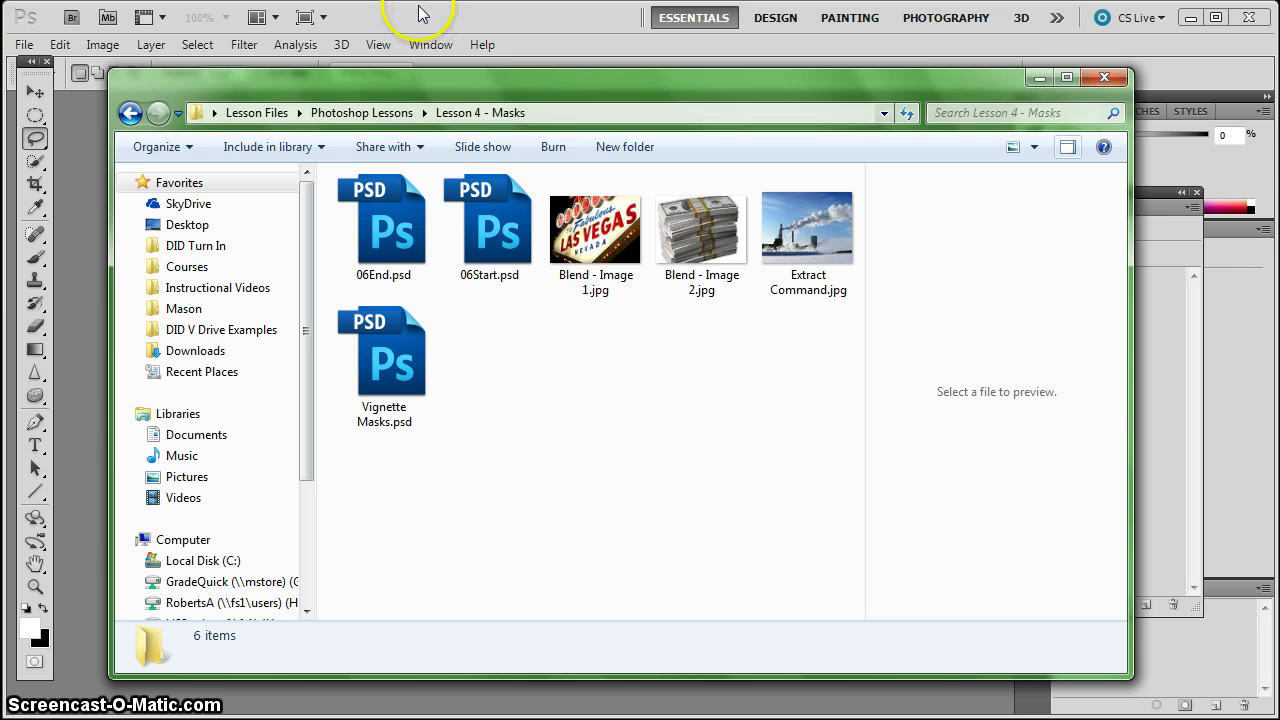
Open 06Start.psd from the Lesson 4 - Masks folder in Photoshop and put the folder window away
drag(420, 78, 732, 218)
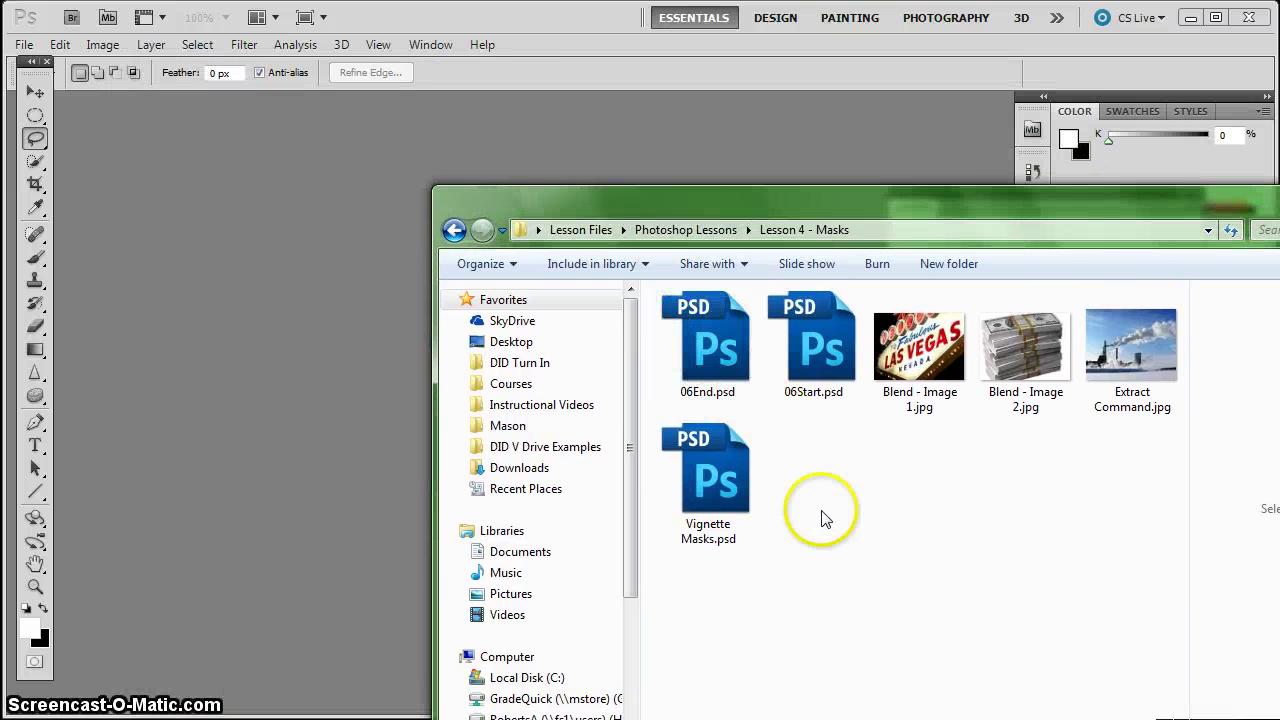
drag(767, 403, 194, 323)
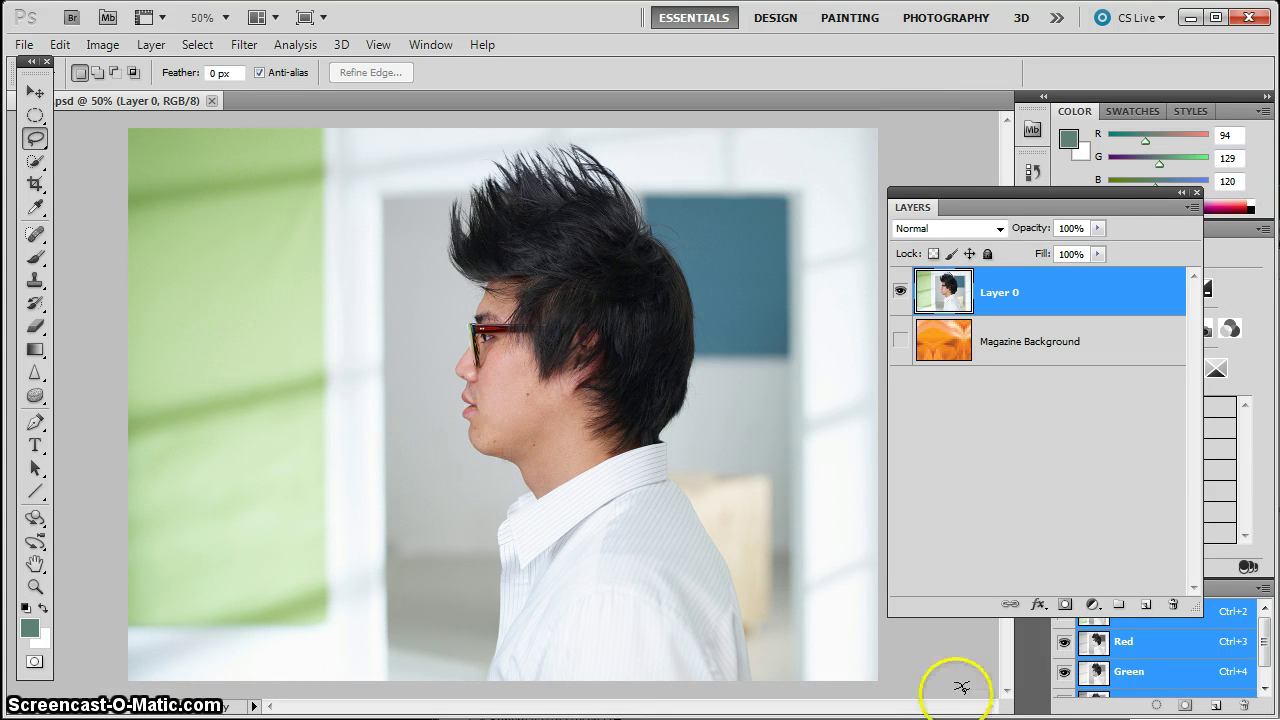
key(alt+Tab)
drag(1215, 198, 830, 250)
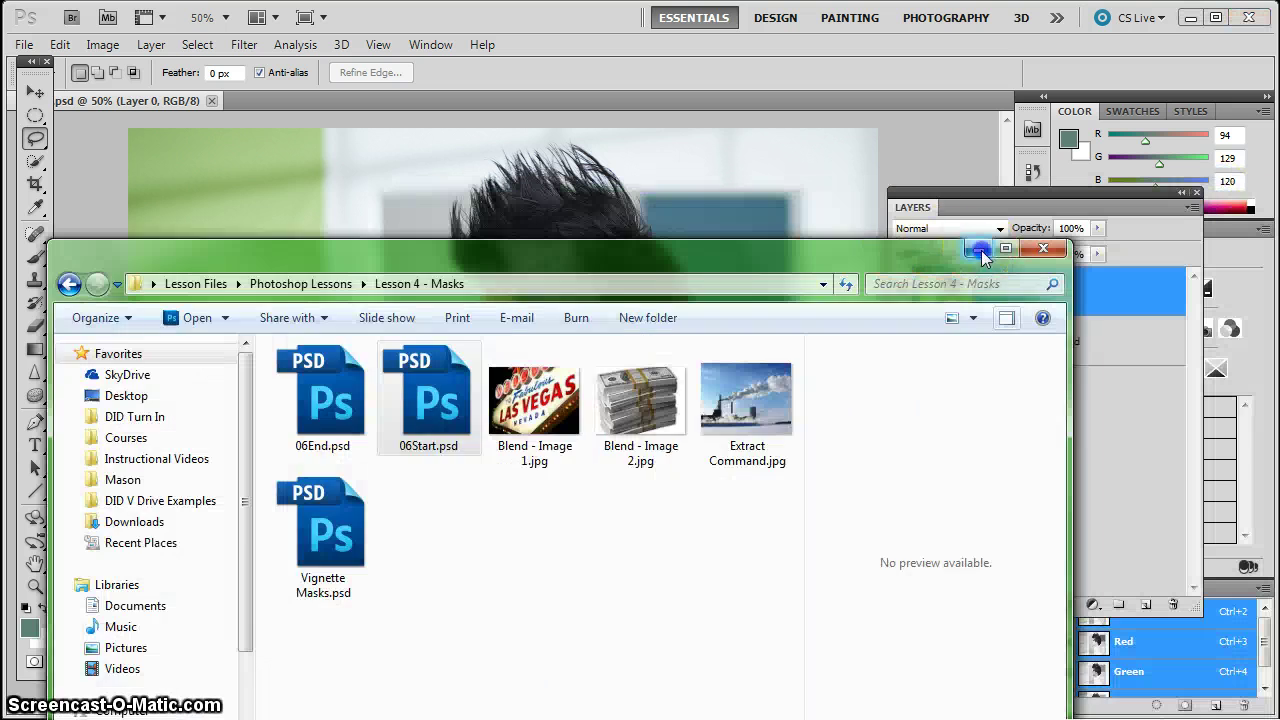
click(540, 30)
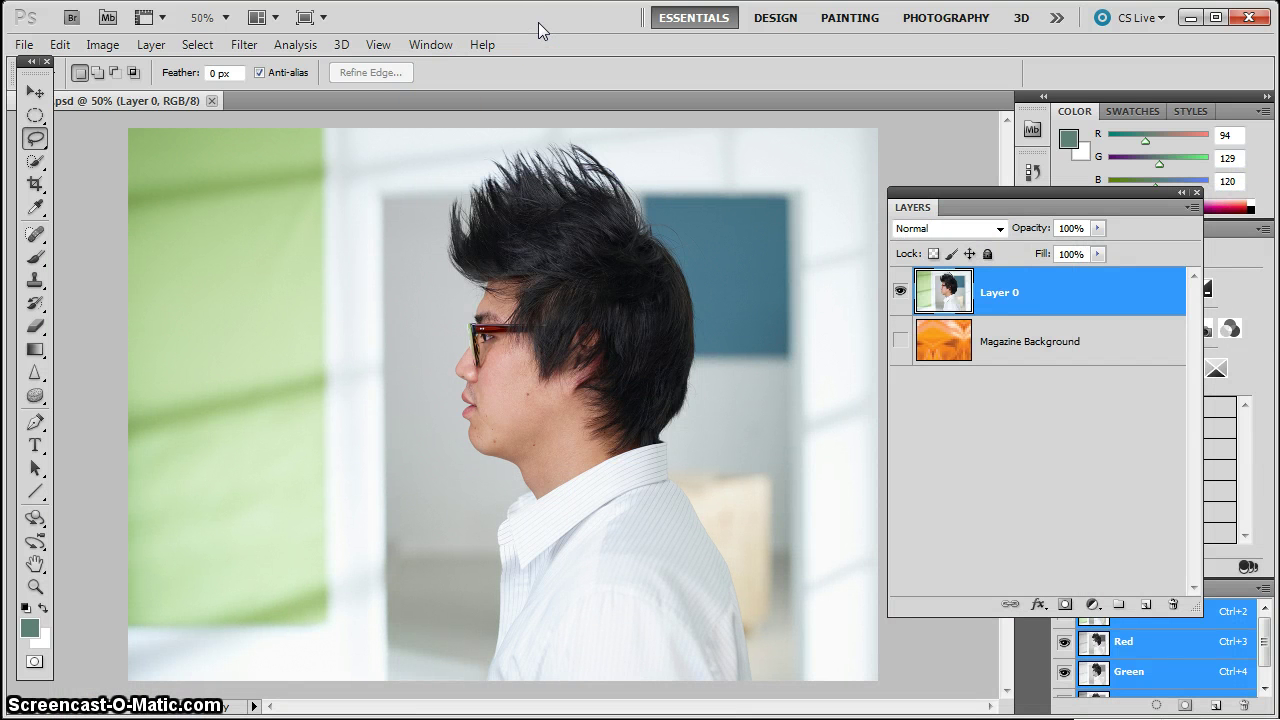
Make the Magazine Background layer visible, hiding Layer 0 briefly to view it and showing it again
click(900, 341)
click(900, 291)
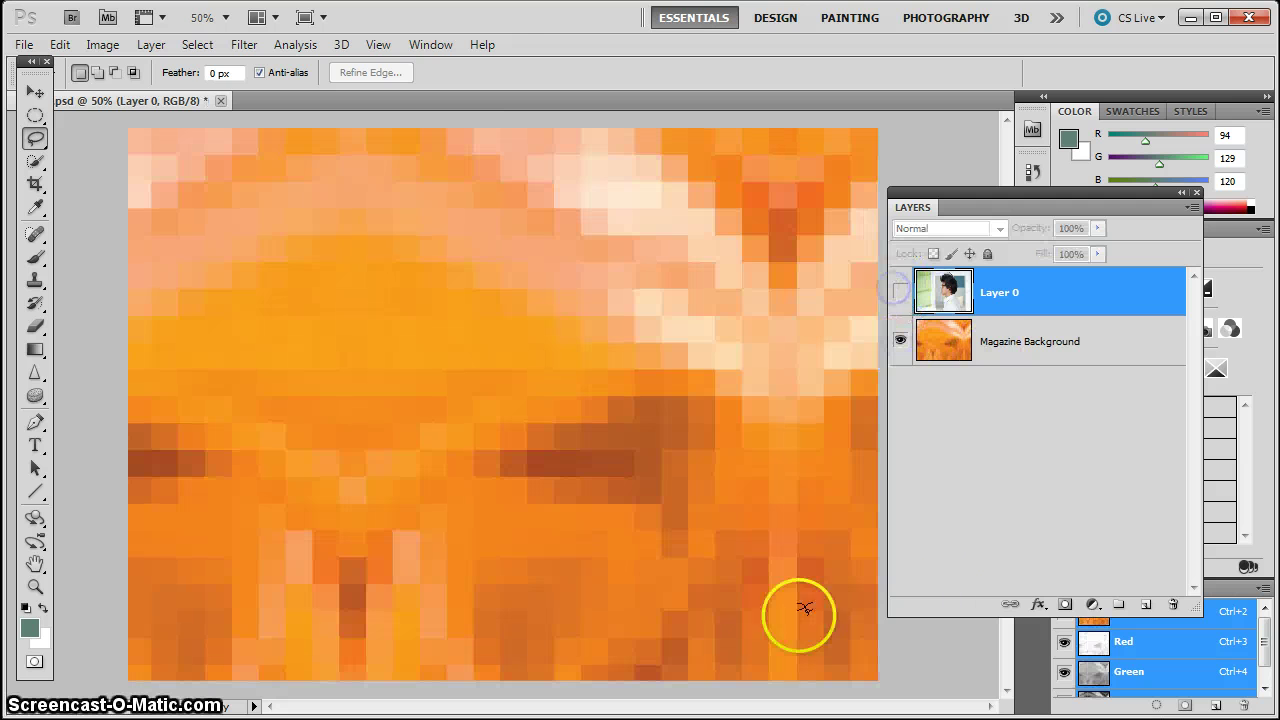
click(900, 292)
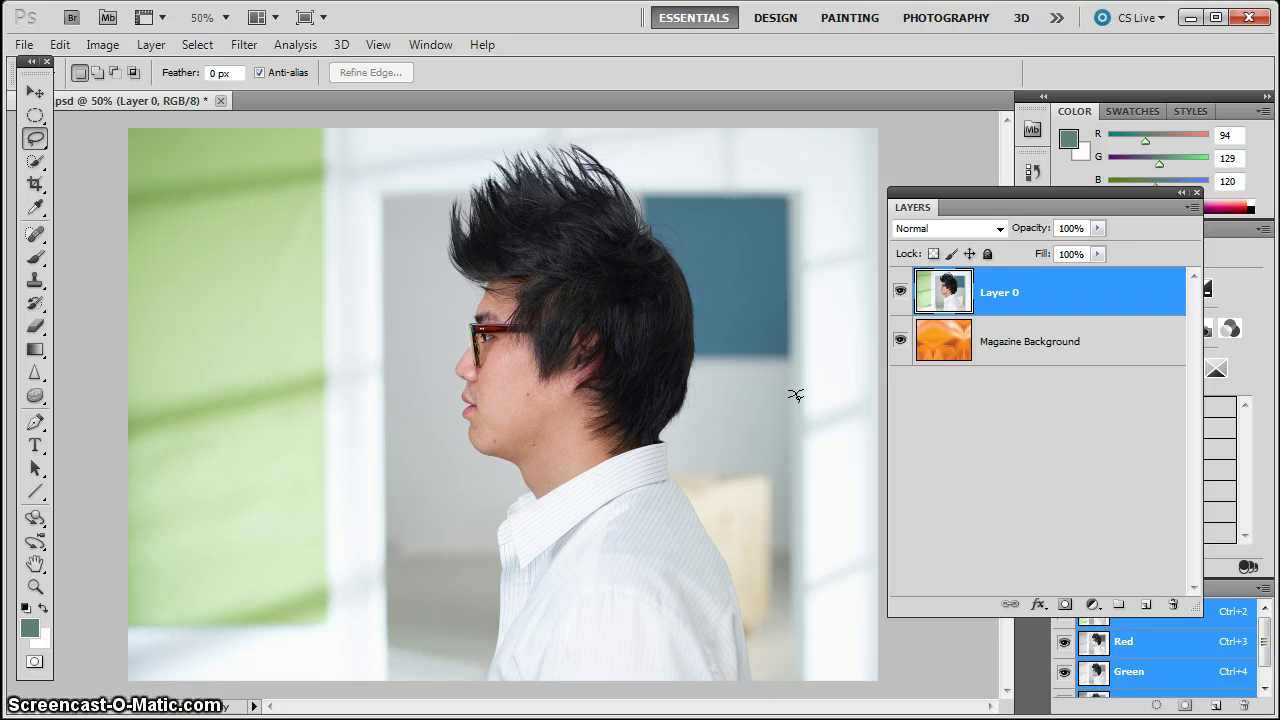
Select the man's hair, face and shirt on Layer 0 with the Quick Selection tool
click(35, 164)
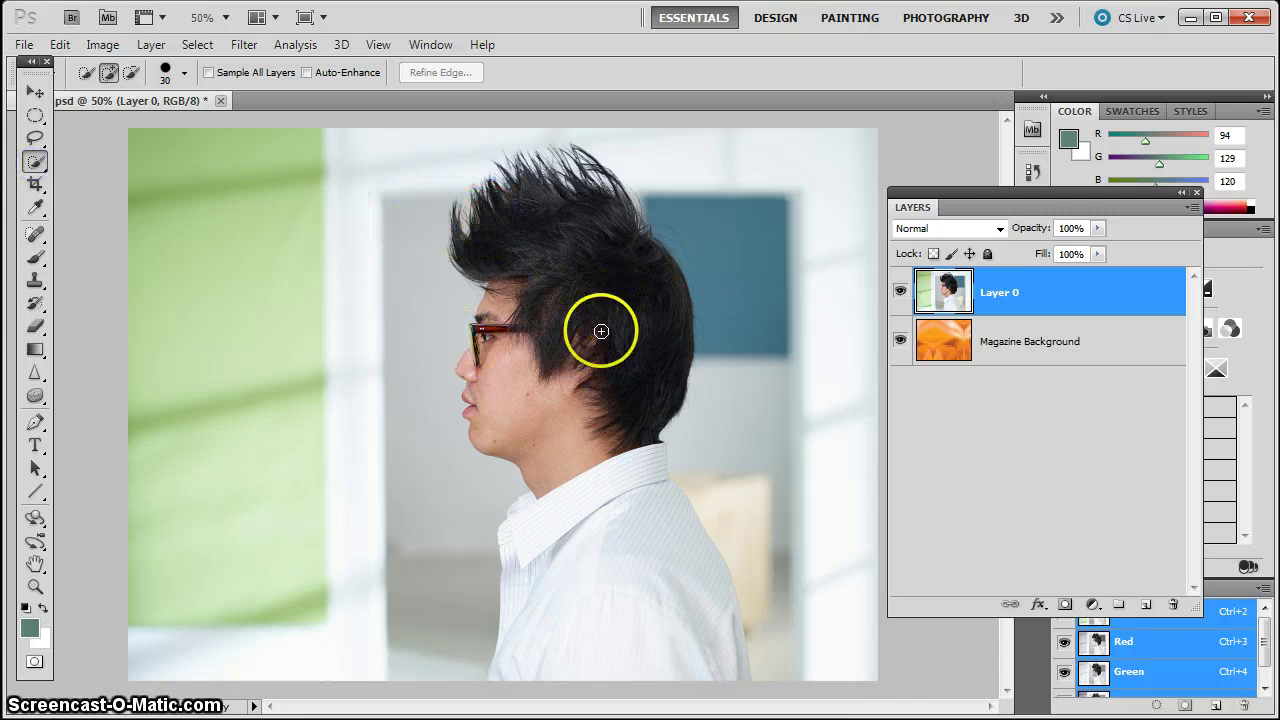
click(588, 302)
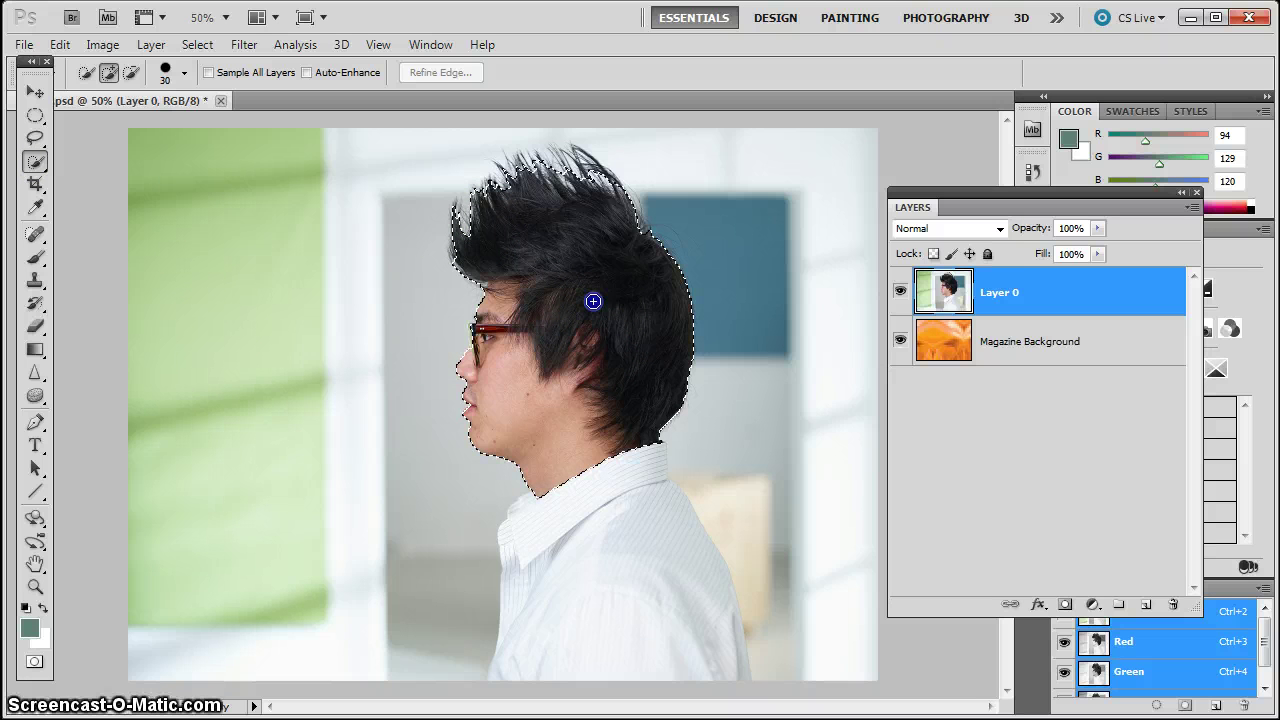
drag(593, 301, 612, 590)
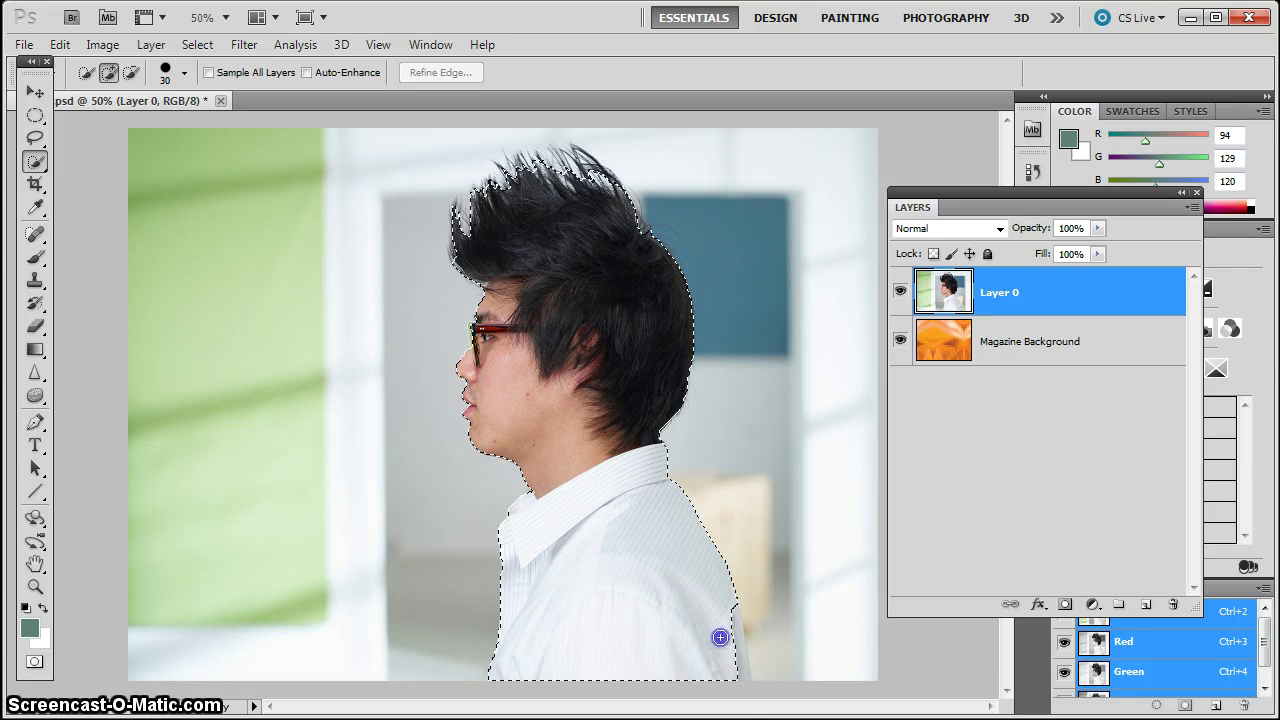
click(721, 602)
click(514, 239)
mouse_move(514, 239)
mouse_down()
mouse_move(583, 206)
mouse_move(586, 171)
mouse_move(576, 187)
mouse_up()
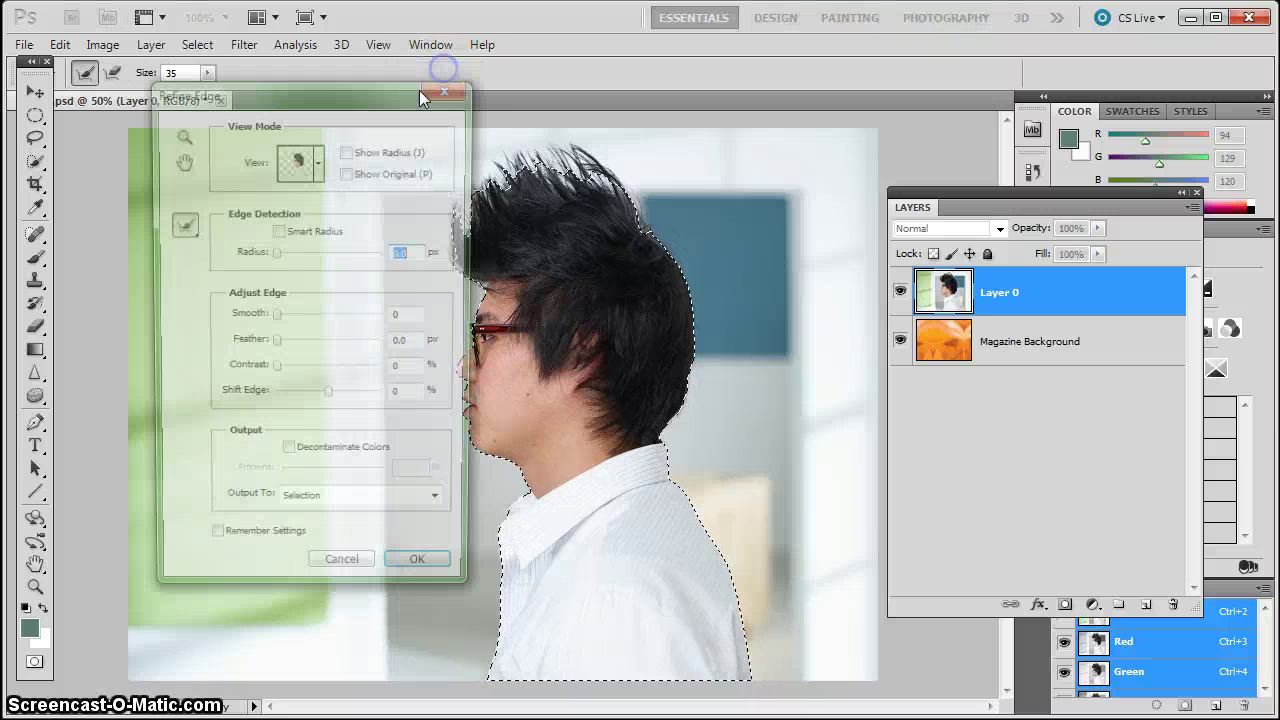
Start Refine Edge on the selection and preview it with the On Black view, keeping the man's hair uncovered
click(441, 72)
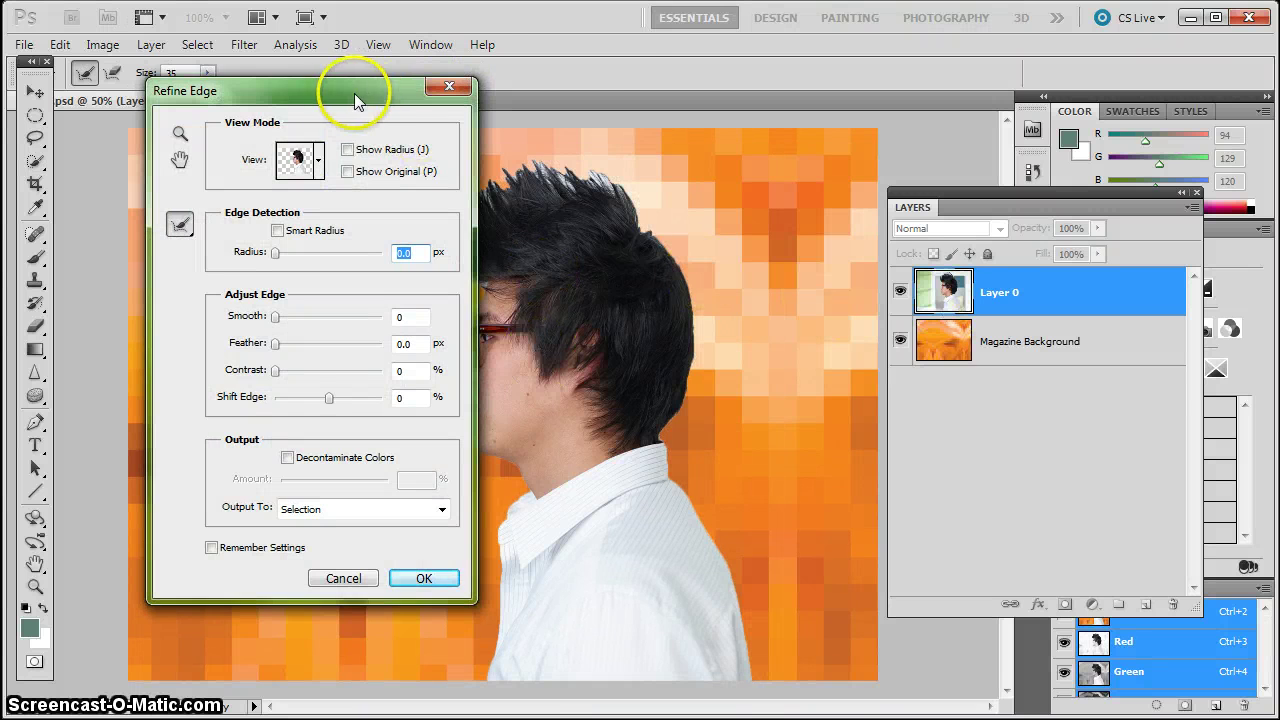
drag(345, 93, 749, 128)
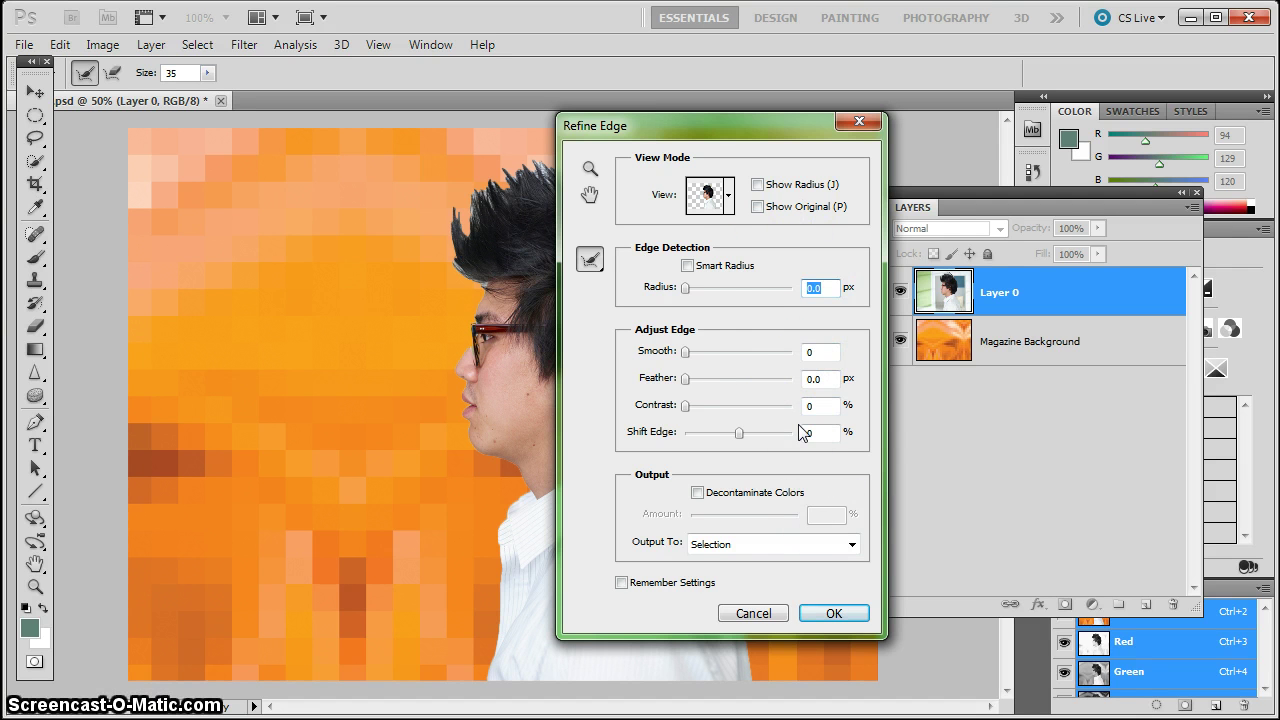
click(732, 194)
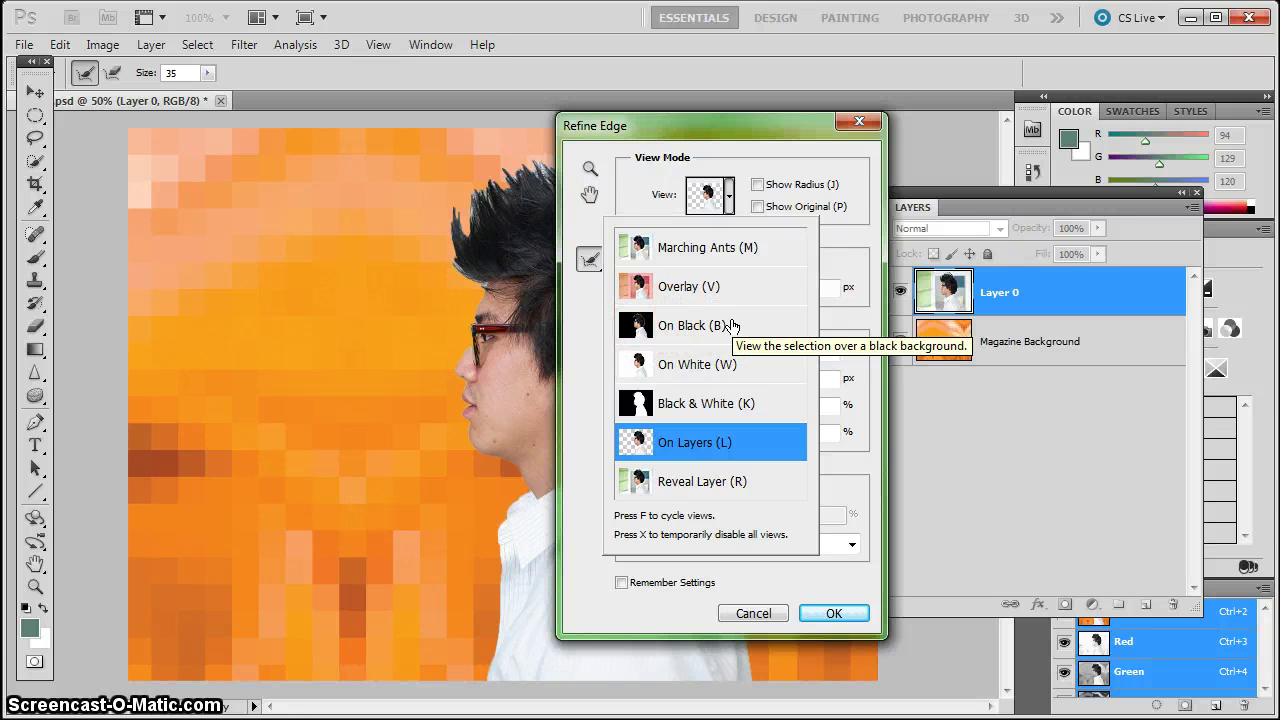
click(731, 325)
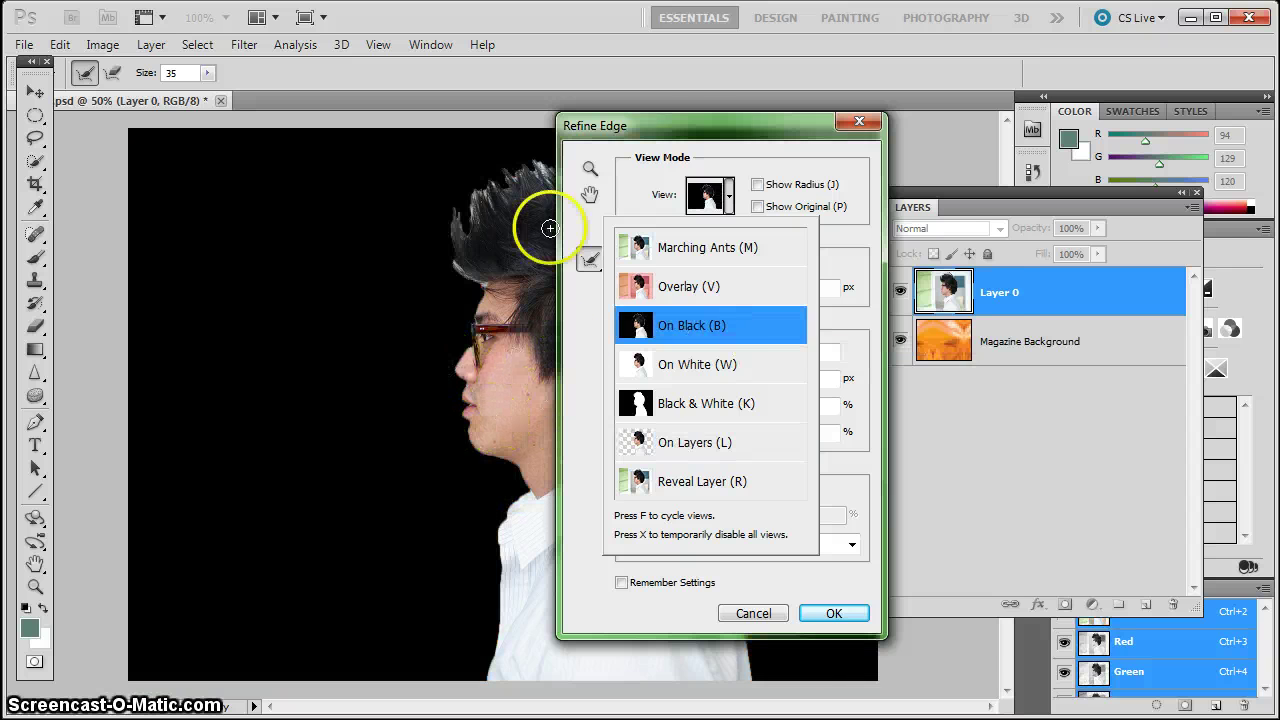
drag(657, 125, 778, 120)
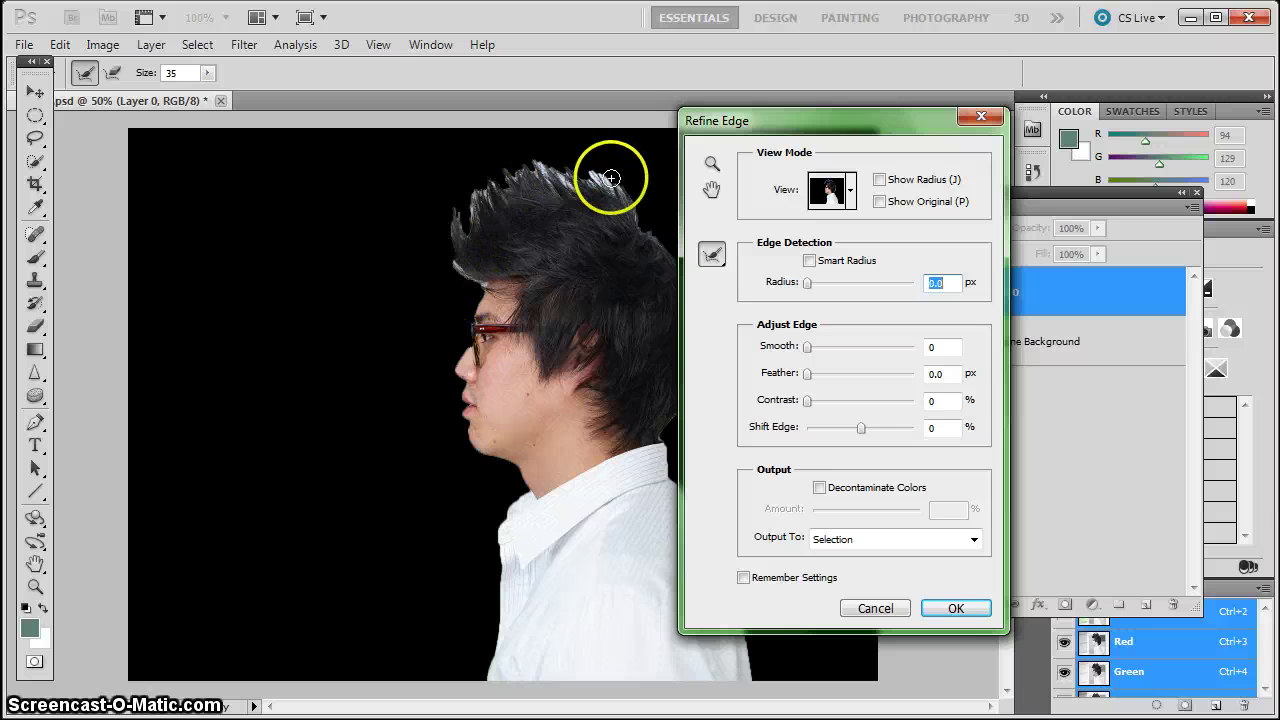
drag(823, 116, 781, 114)
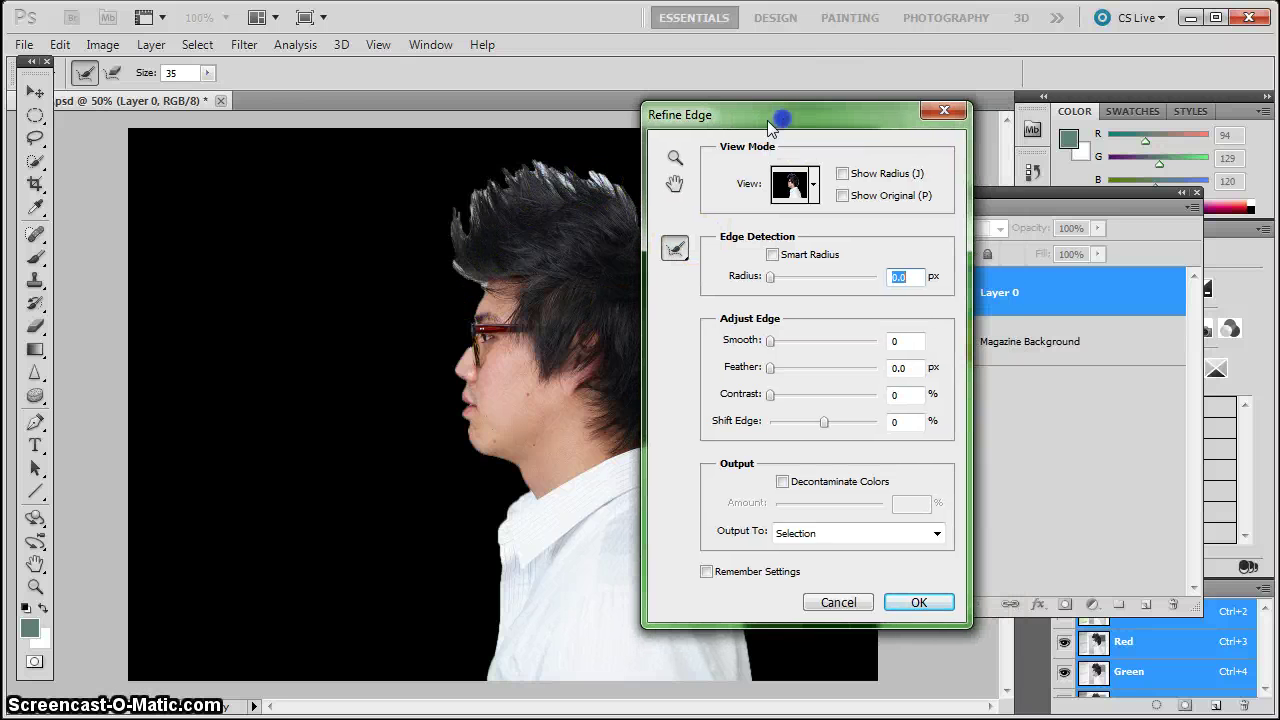
Enable Smart Radius and set the edge detection radius to 3.1 px, checking the edge along the man's face
click(675, 158)
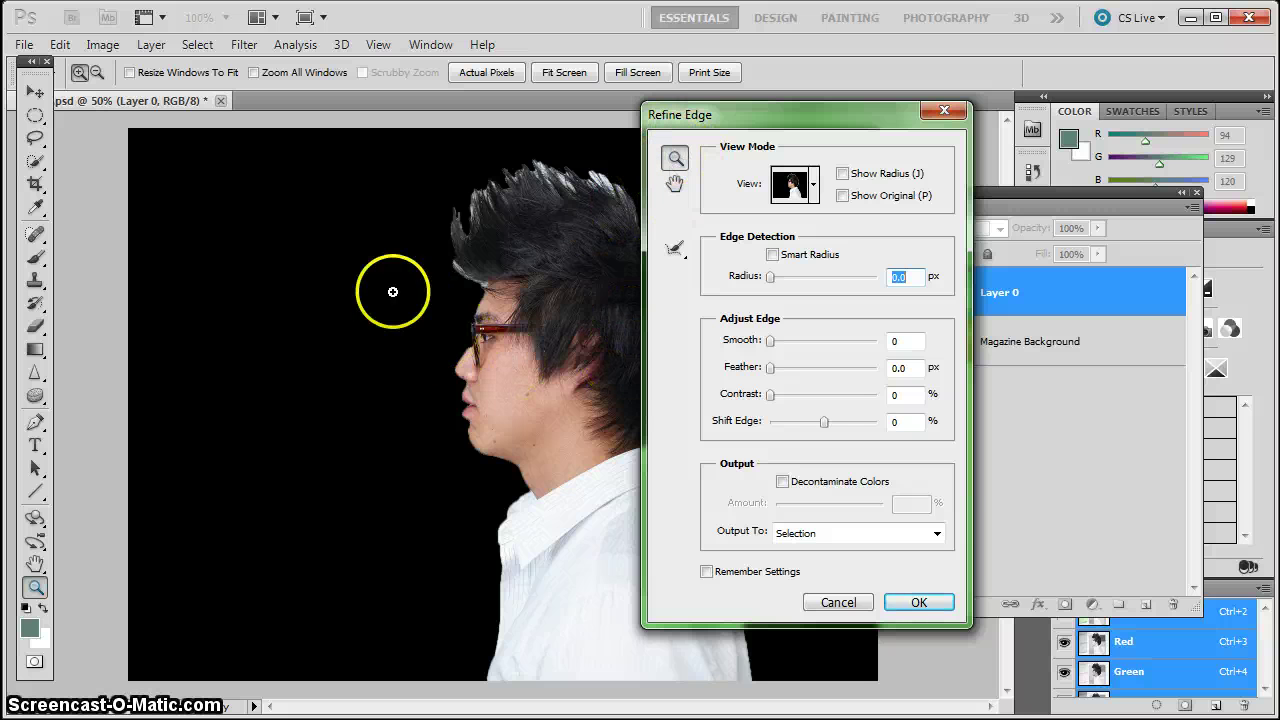
drag(472, 360, 376, 264)
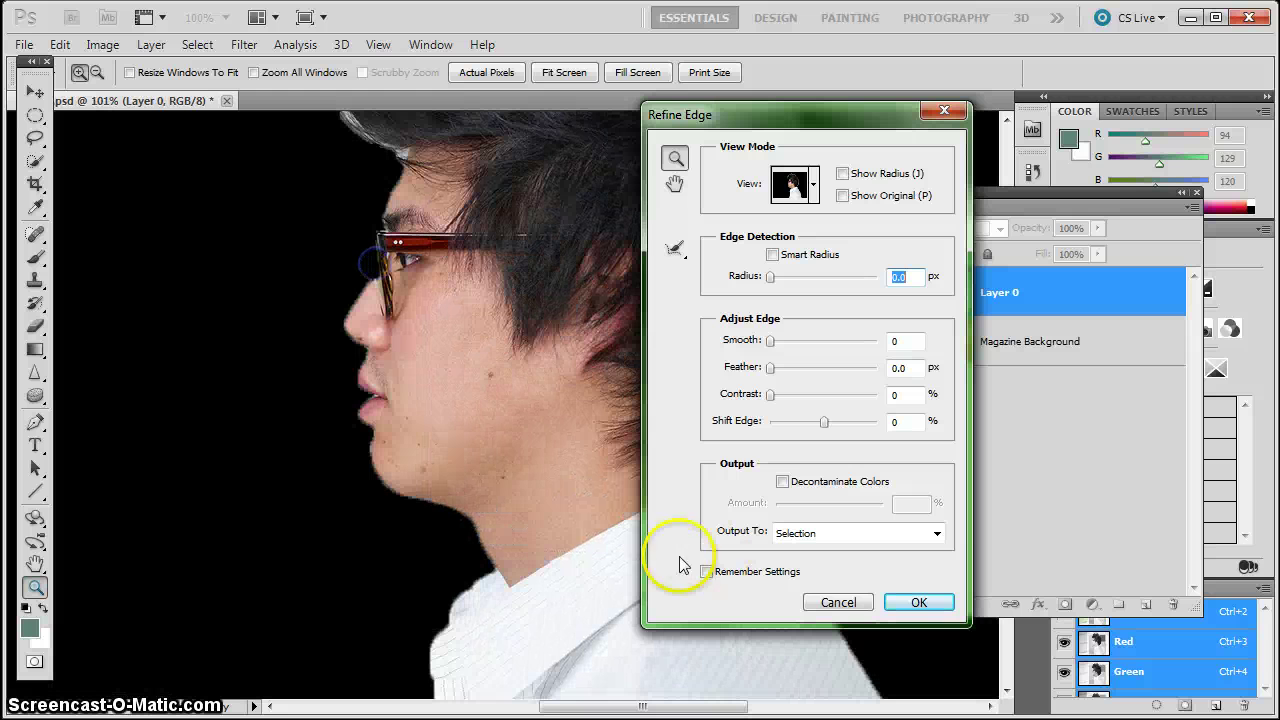
drag(447, 485, 406, 517)
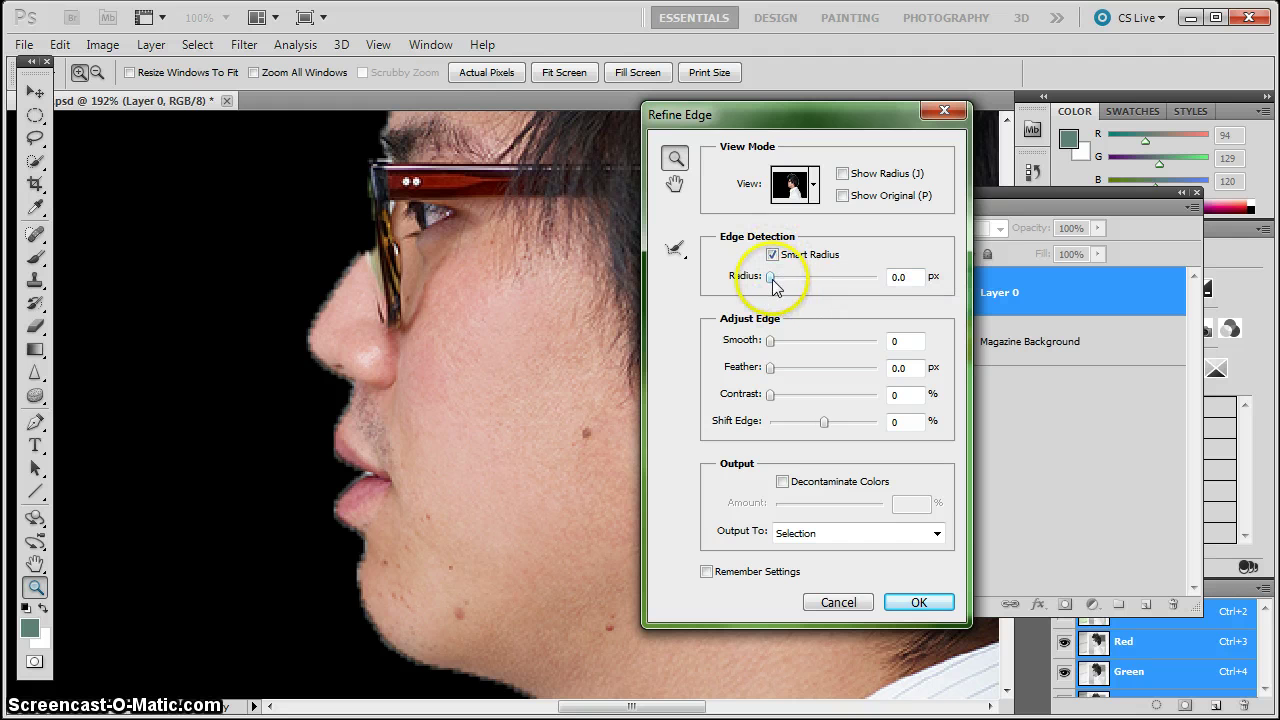
drag(772, 284, 777, 286)
click(899, 277)
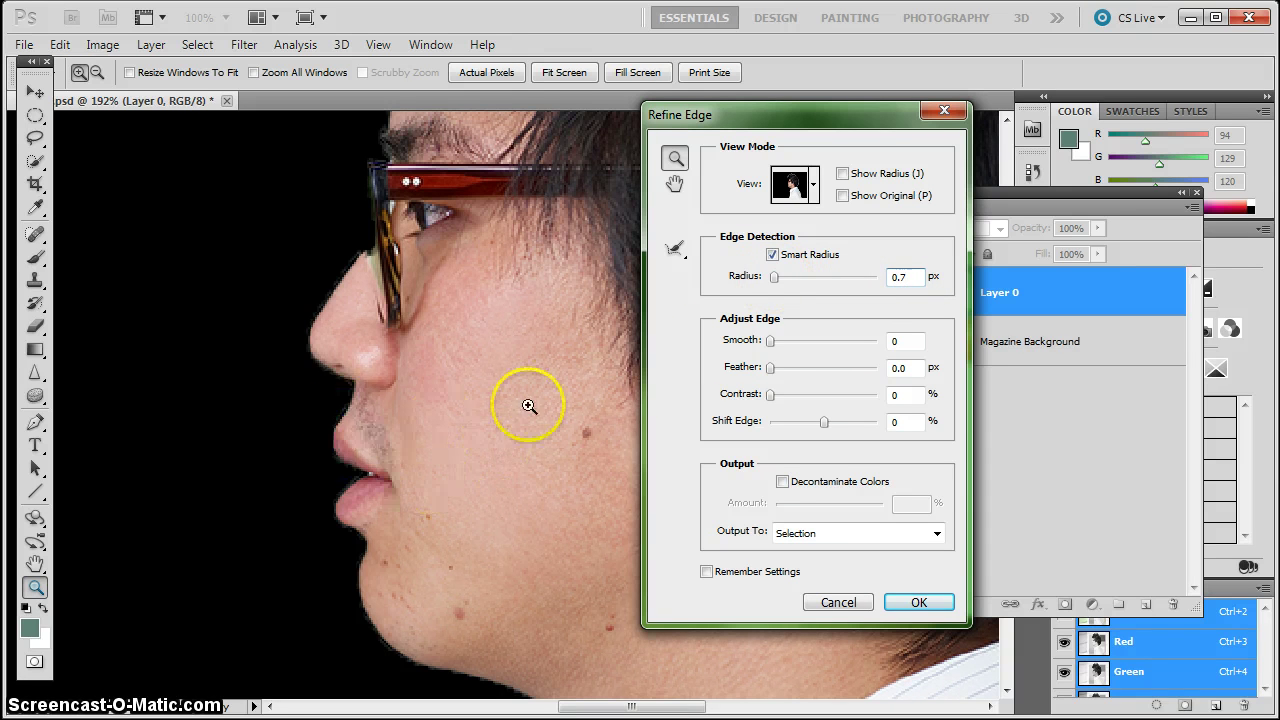
drag(784, 279, 833, 278)
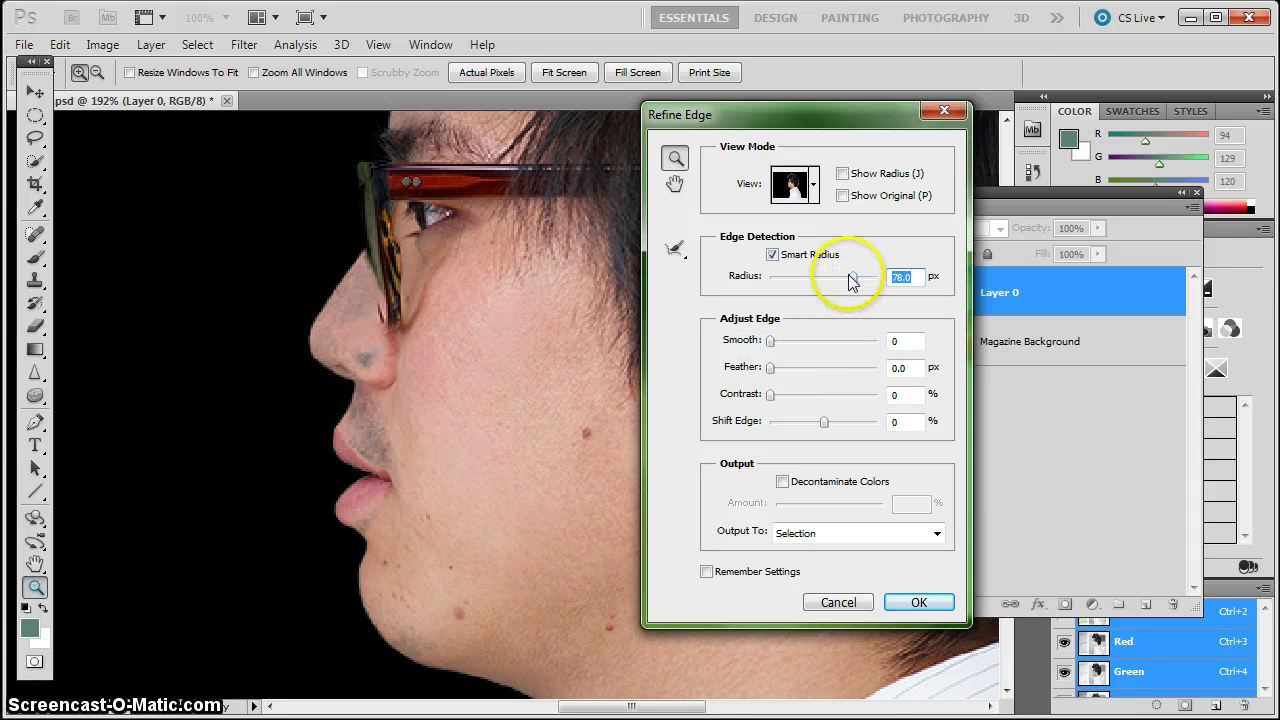
drag(853, 277, 790, 279)
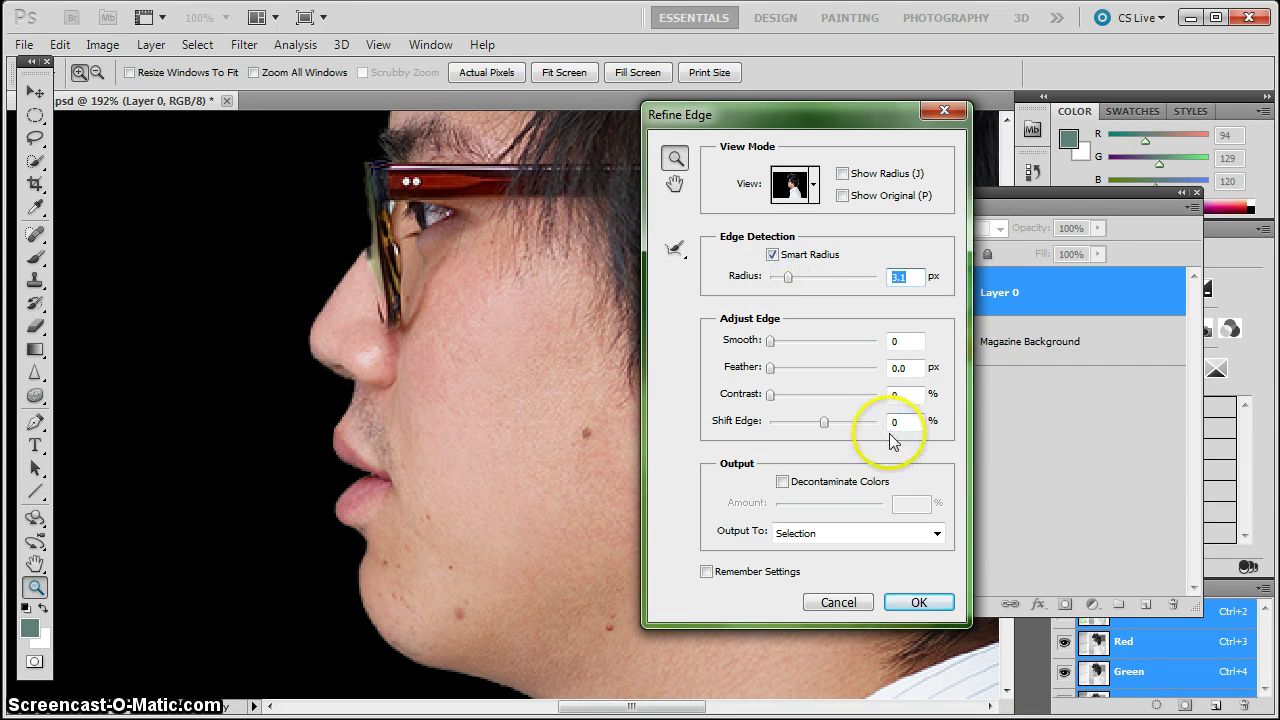
Preview the detection radius on the face and examine the cutout edge along the shirt, collar, neck and hair
click(843, 174)
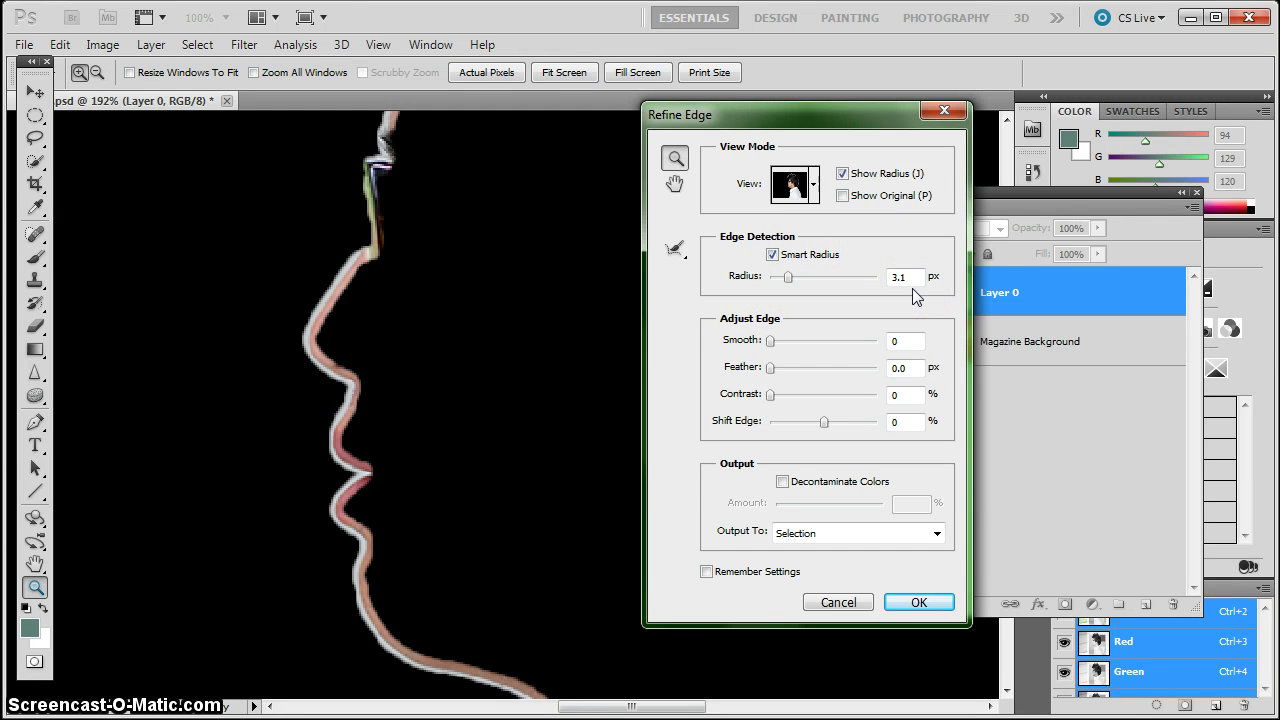
click(843, 174)
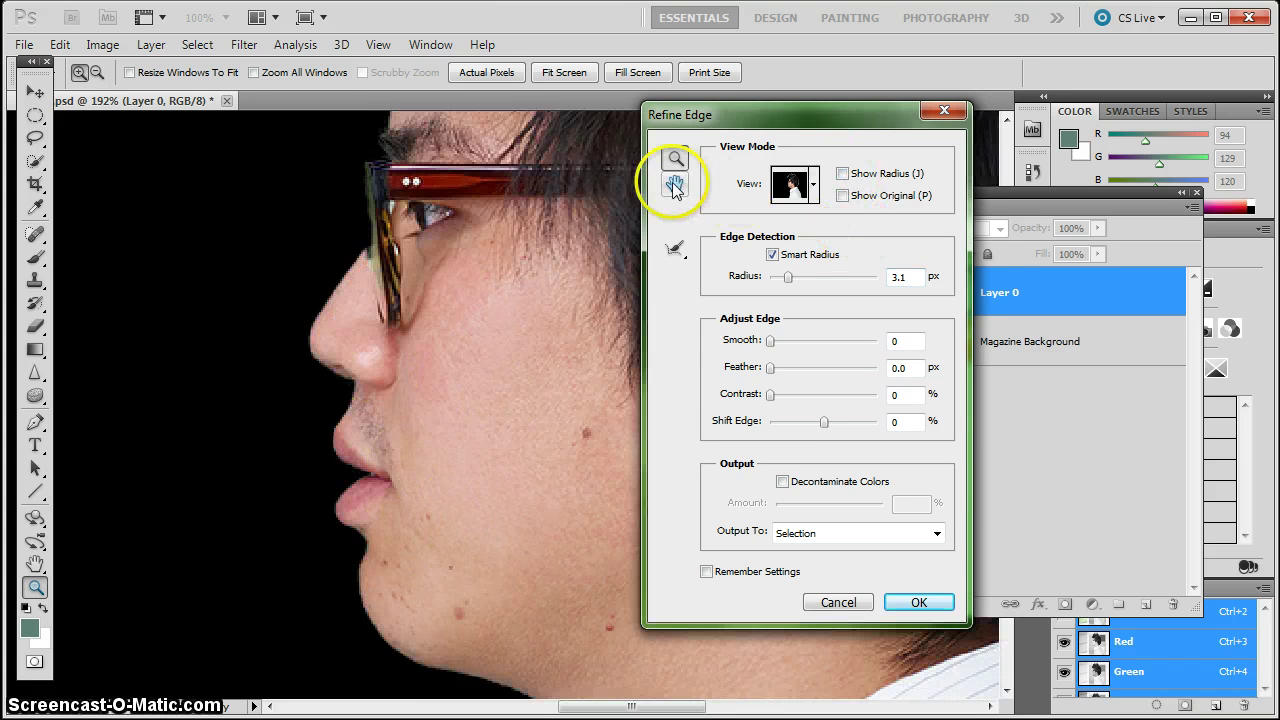
click(675, 183)
drag(517, 569, 525, 304)
drag(471, 560, 474, 340)
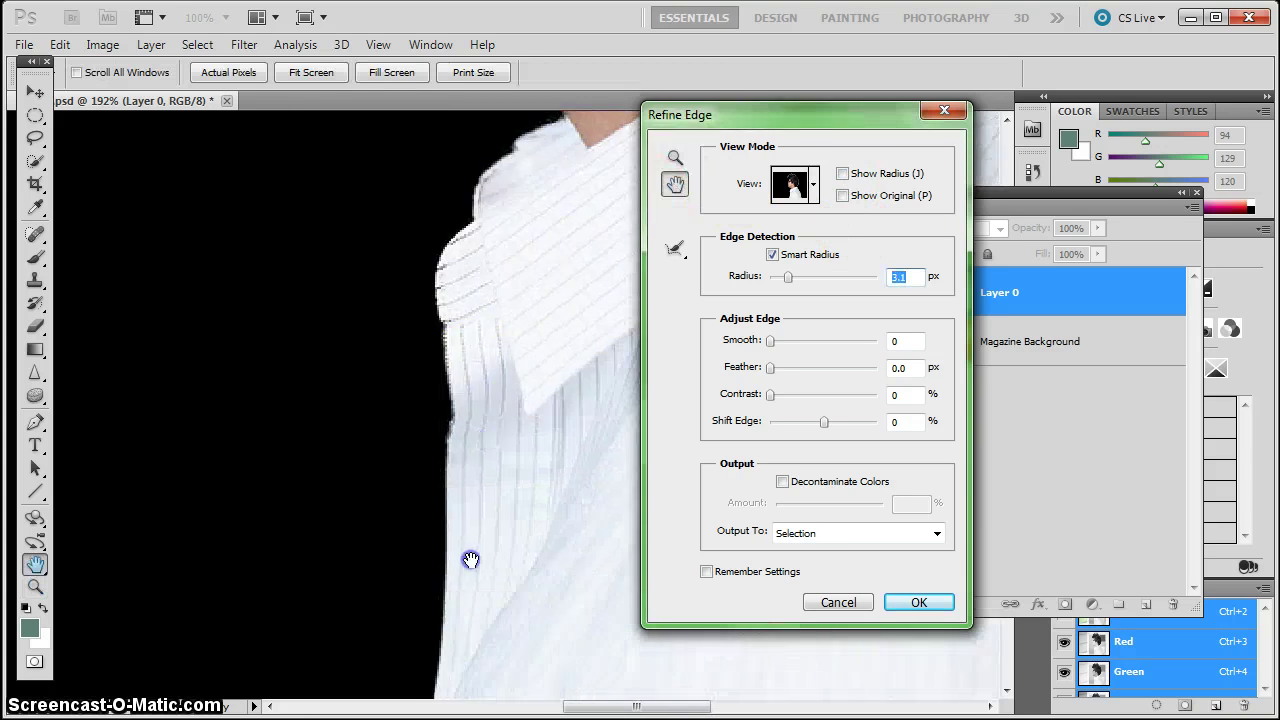
drag(474, 494, 474, 543)
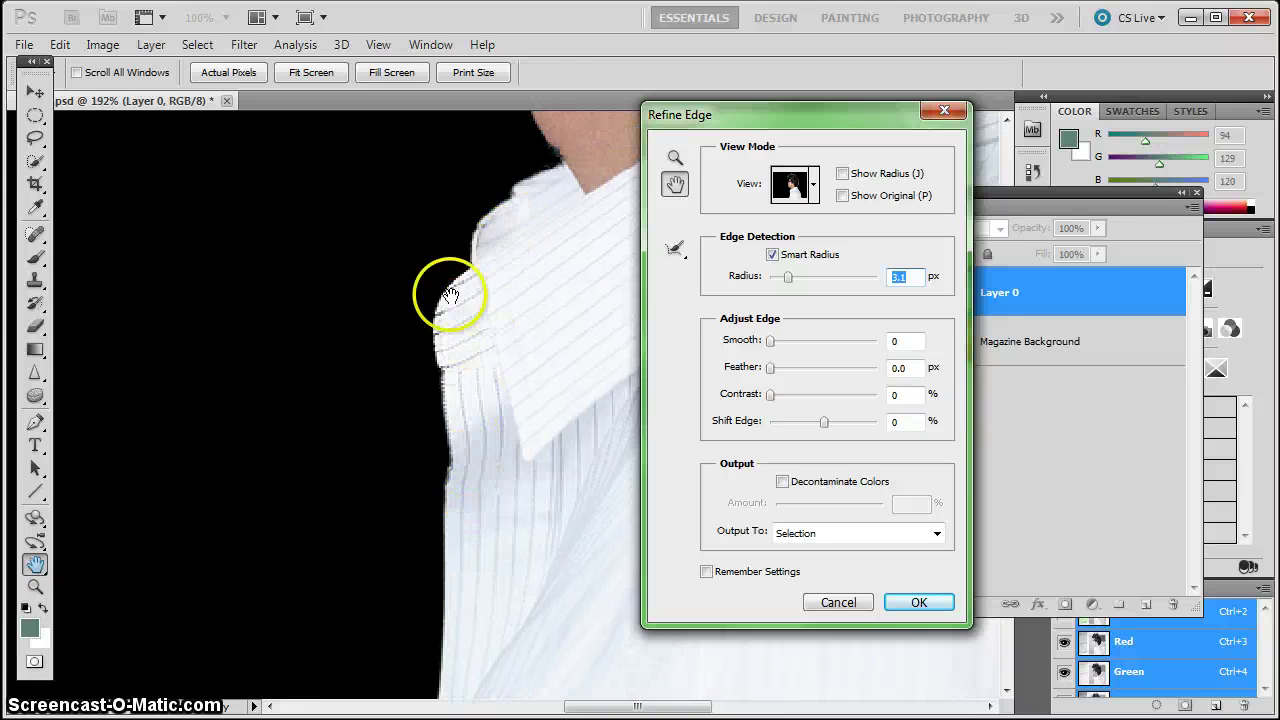
drag(480, 583, 466, 297)
drag(480, 480, 433, 425)
drag(592, 424, 440, 416)
drag(352, 205, 420, 516)
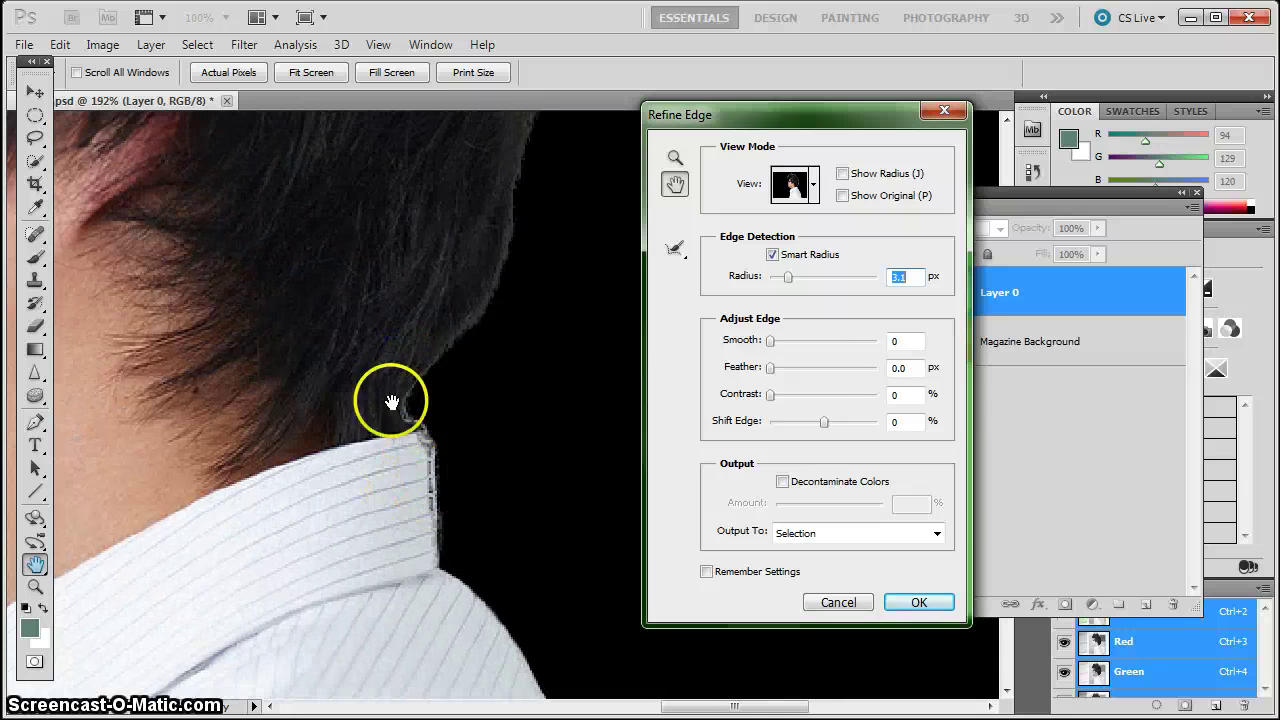
drag(437, 286, 363, 479)
drag(736, 118, 918, 130)
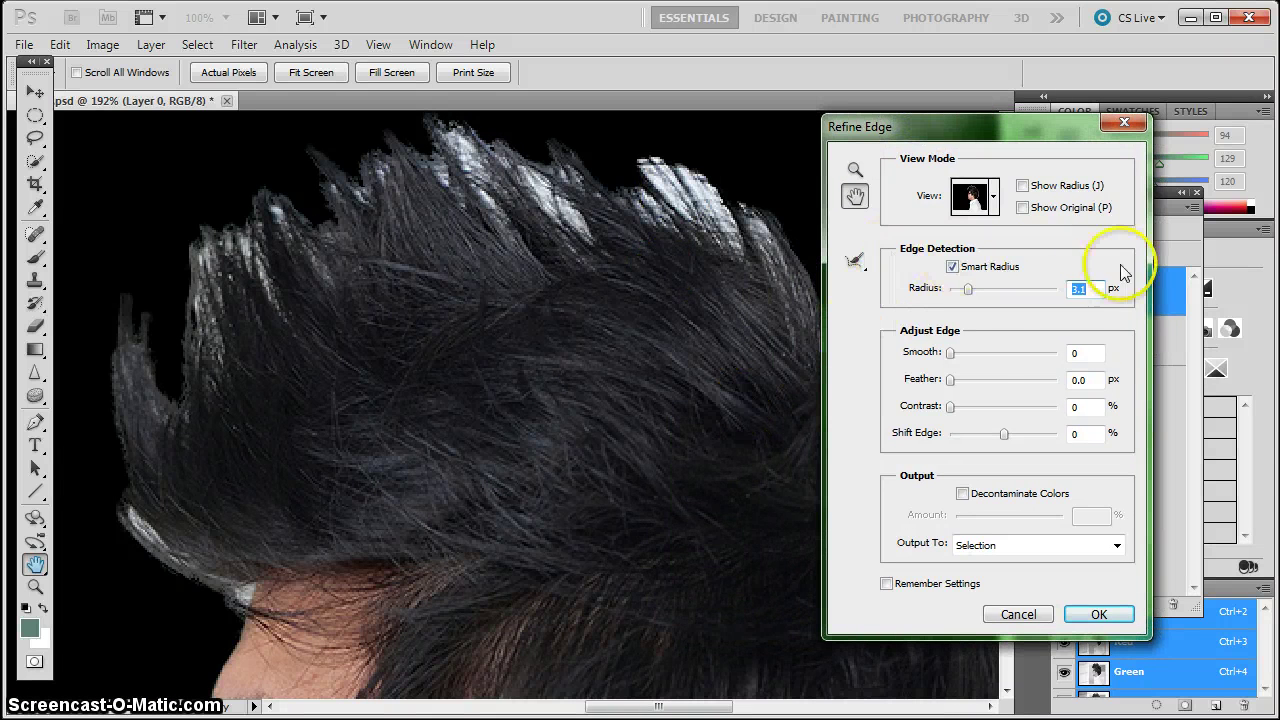
drag(411, 680, 478, 482)
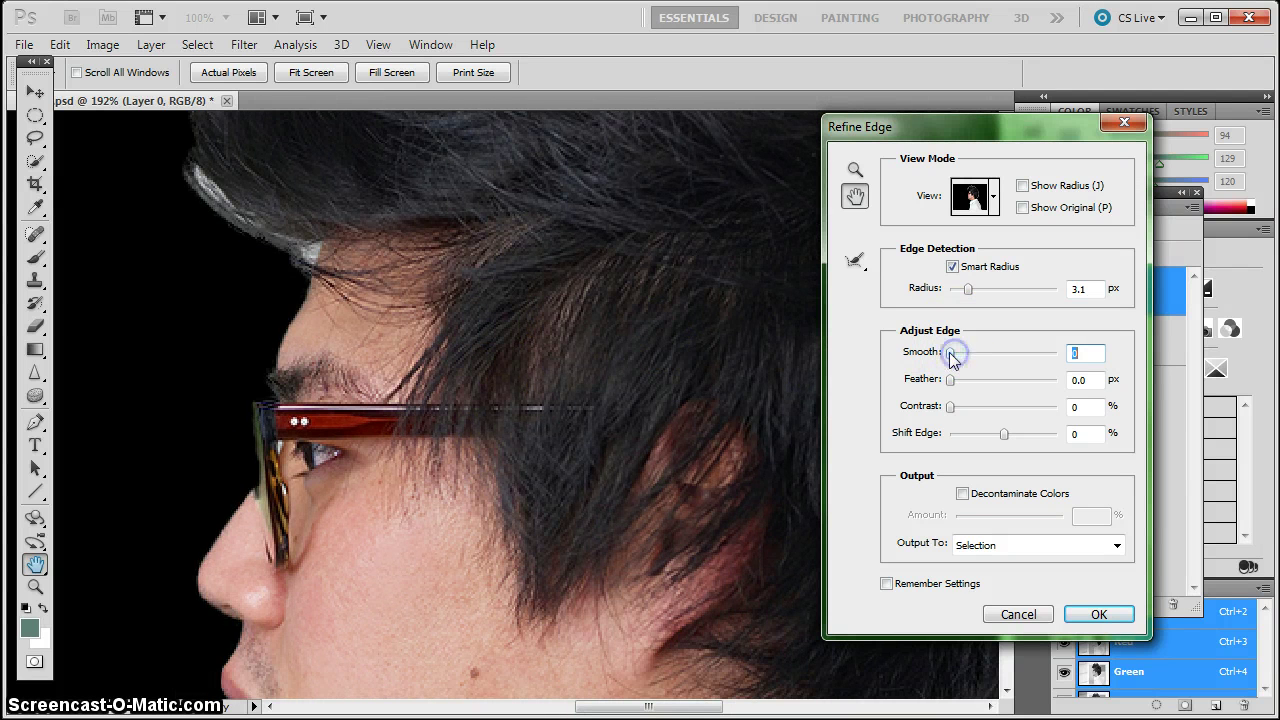
Inspect the detection radius around the forehead and front of the hair with Show Radius
click(953, 380)
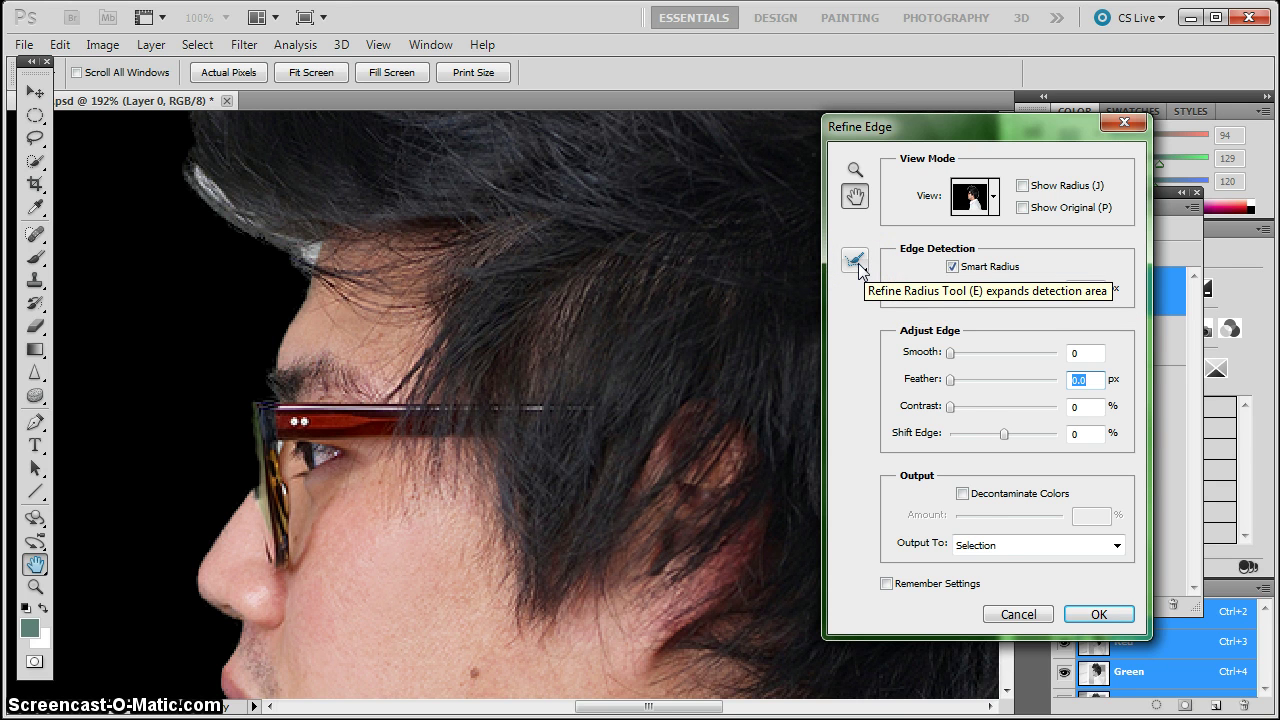
drag(551, 289, 382, 437)
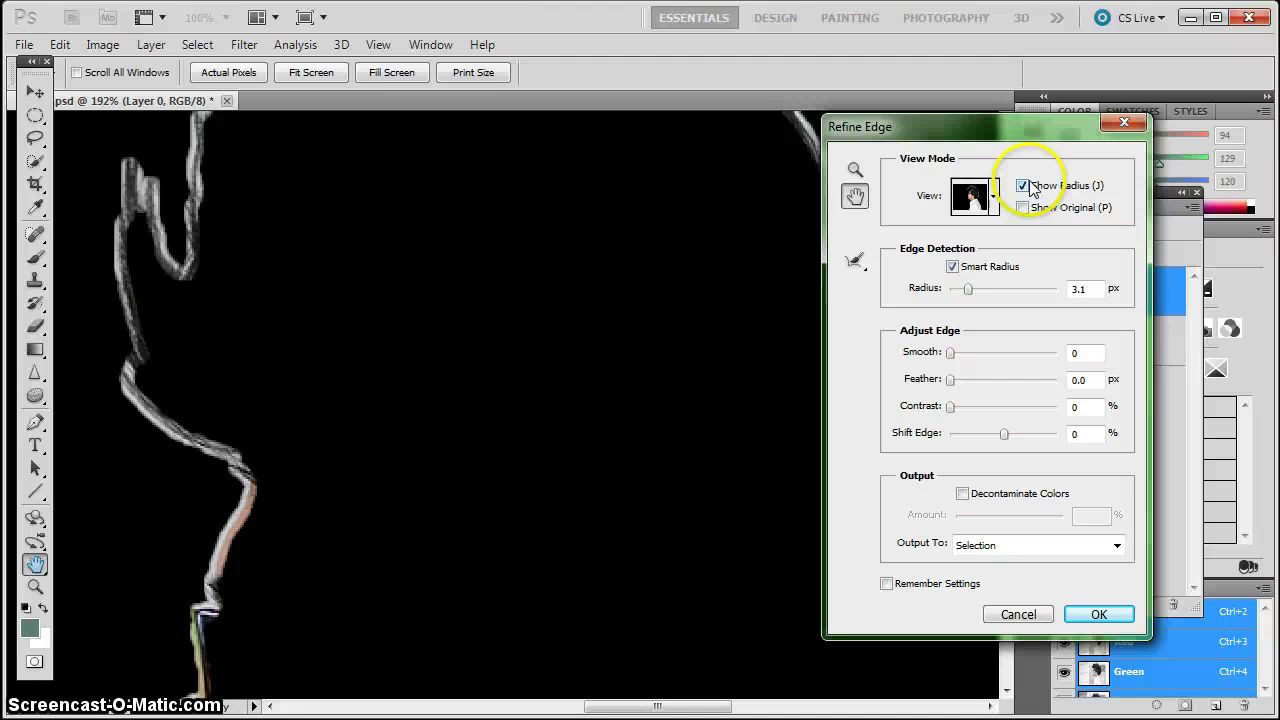
click(1022, 185)
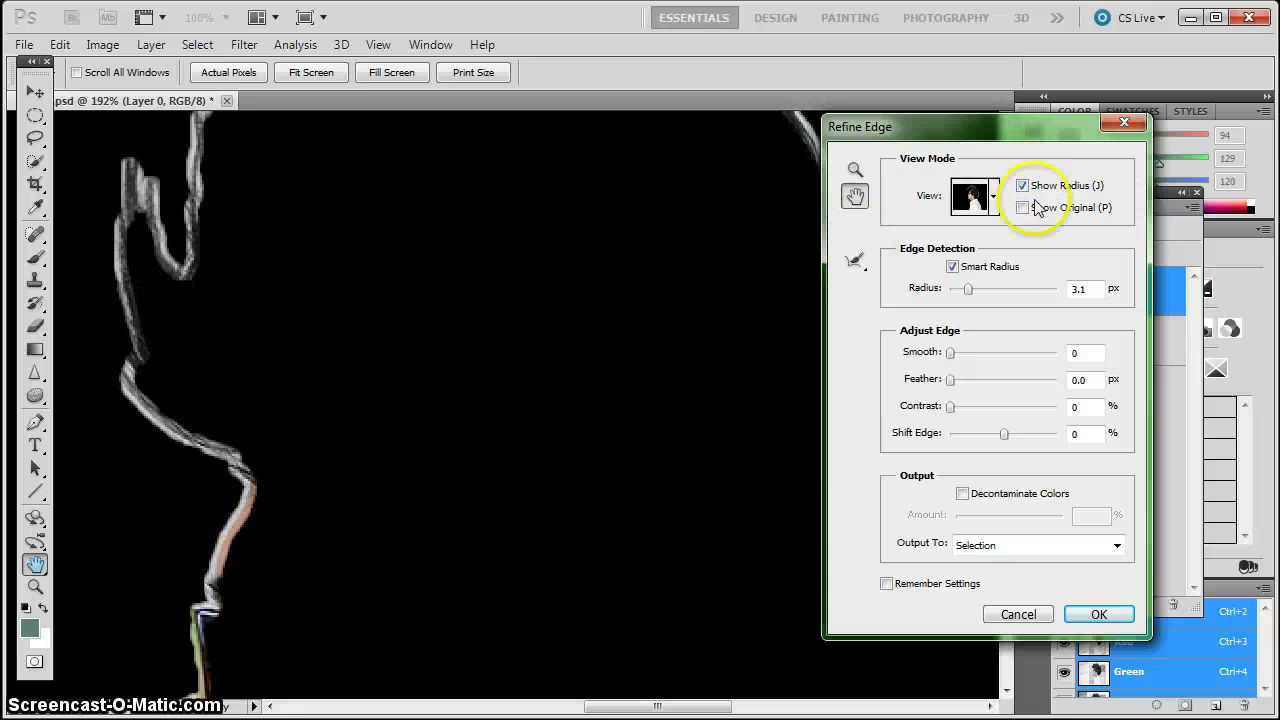
click(1022, 185)
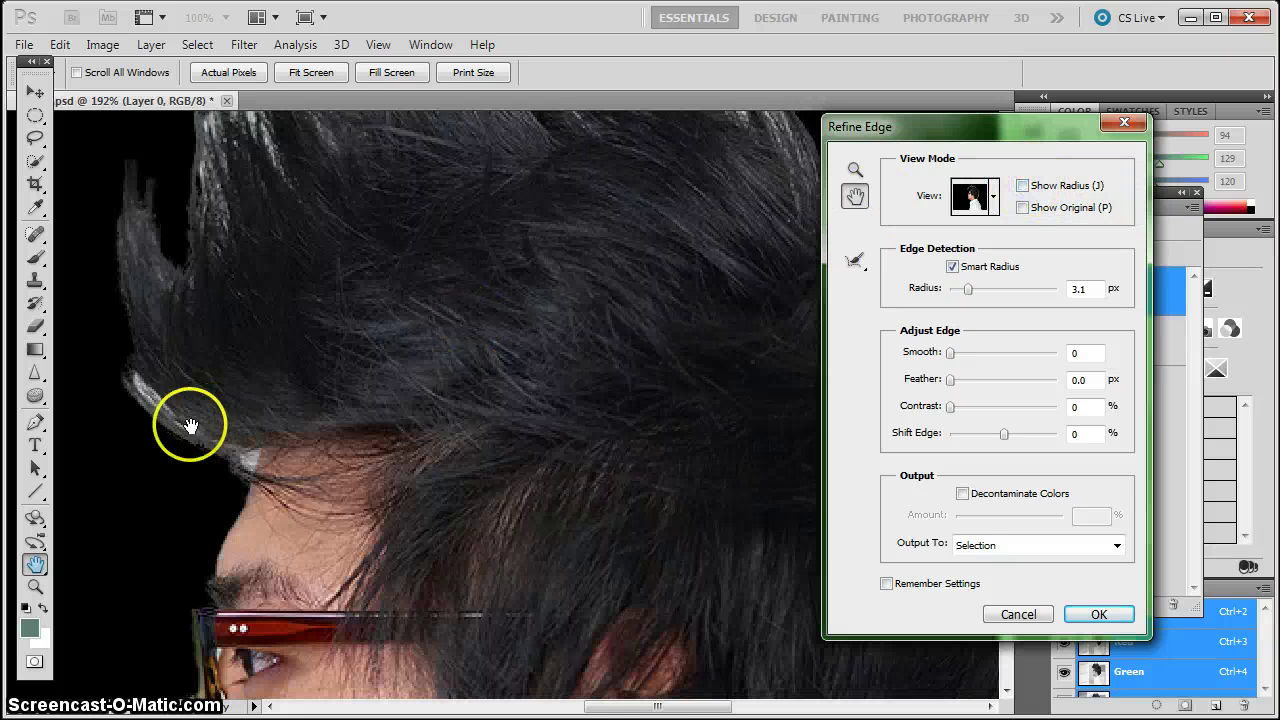
Brush over the hair above the forehead and the front spikes with the Refine Radius tool at size 62
drag(263, 366, 340, 398)
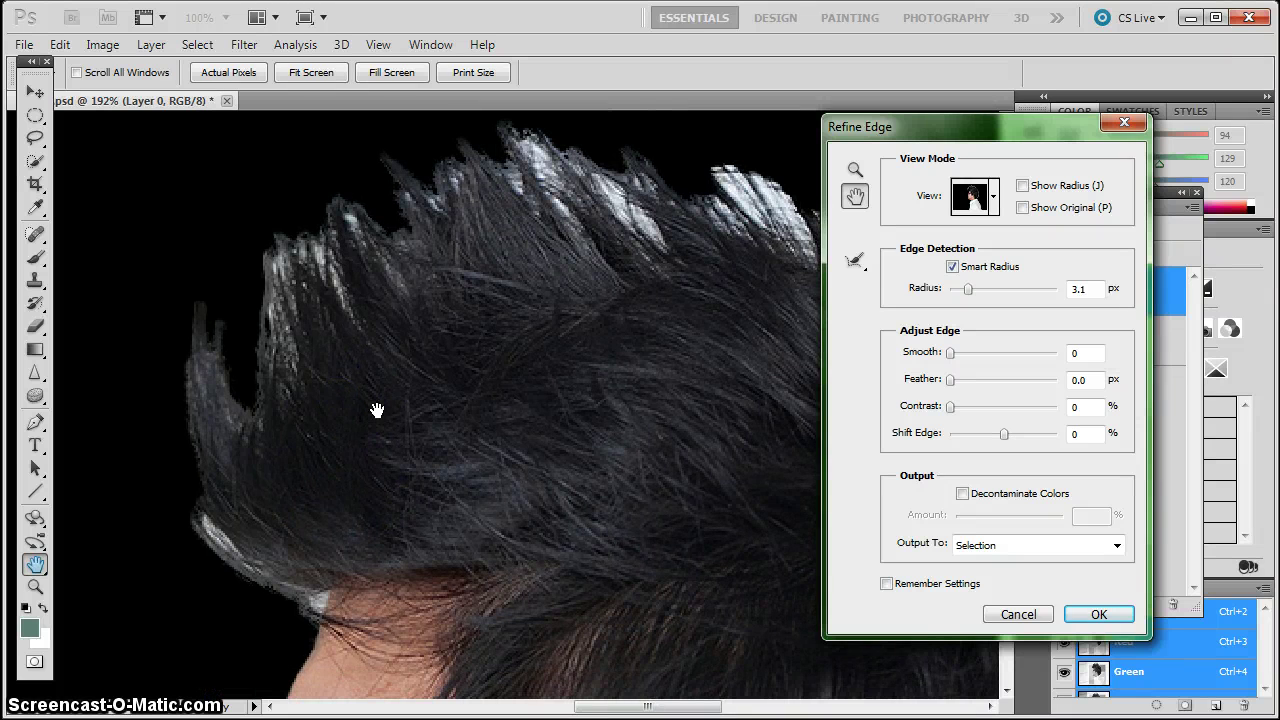
click(855, 262)
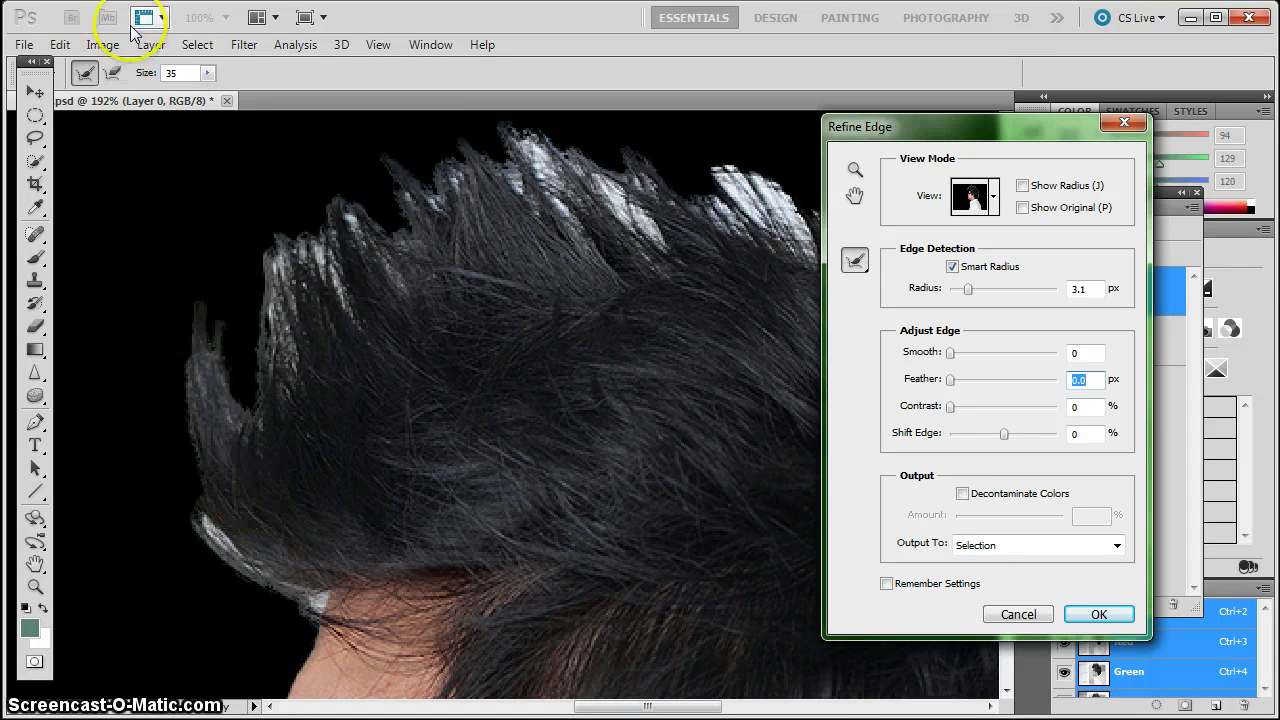
click(207, 74)
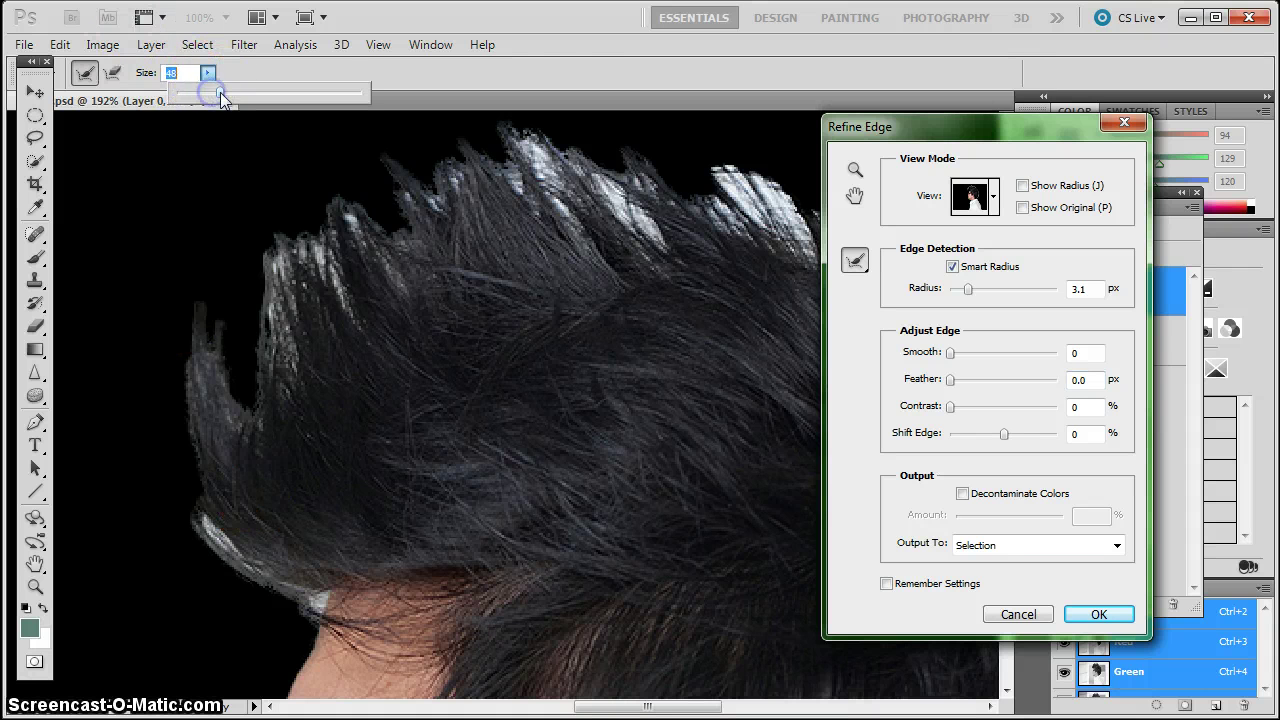
click(580, 28)
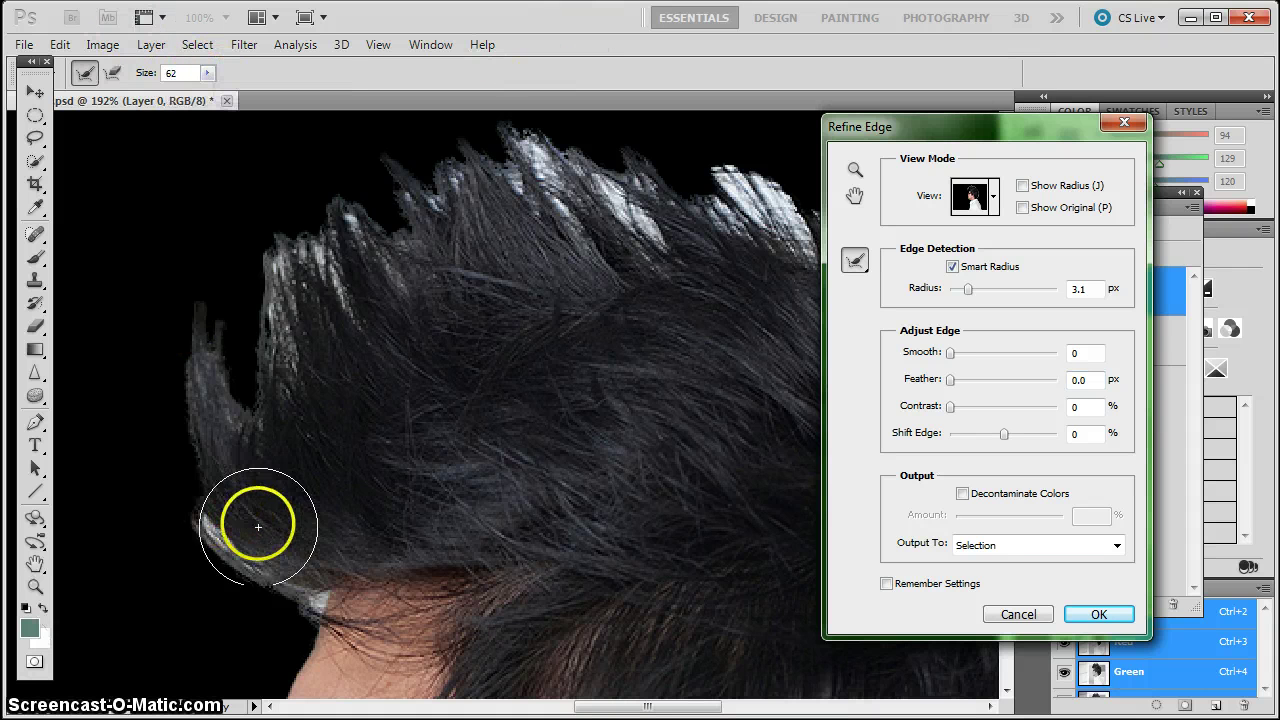
mouse_move(260, 548)
mouse_down()
mouse_move(226, 531)
mouse_move(195, 470)
mouse_up()
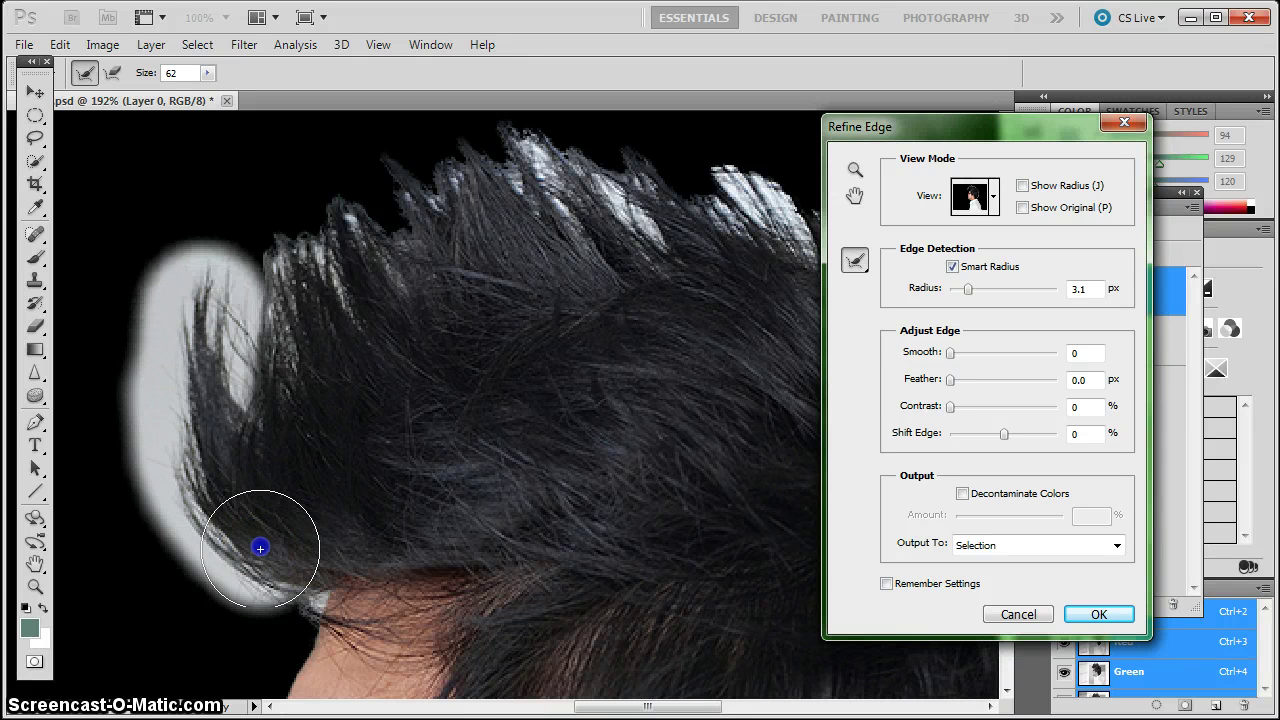
drag(310, 305, 269, 197)
mouse_move(376, 351)
mouse_down()
mouse_move(399, 228)
mouse_move(327, 143)
mouse_move(371, 149)
mouse_up()
mouse_move(466, 262)
mouse_down()
mouse_move(465, 200)
mouse_move(399, 129)
mouse_move(354, 109)
mouse_move(343, 118)
mouse_move(438, 212)
mouse_up()
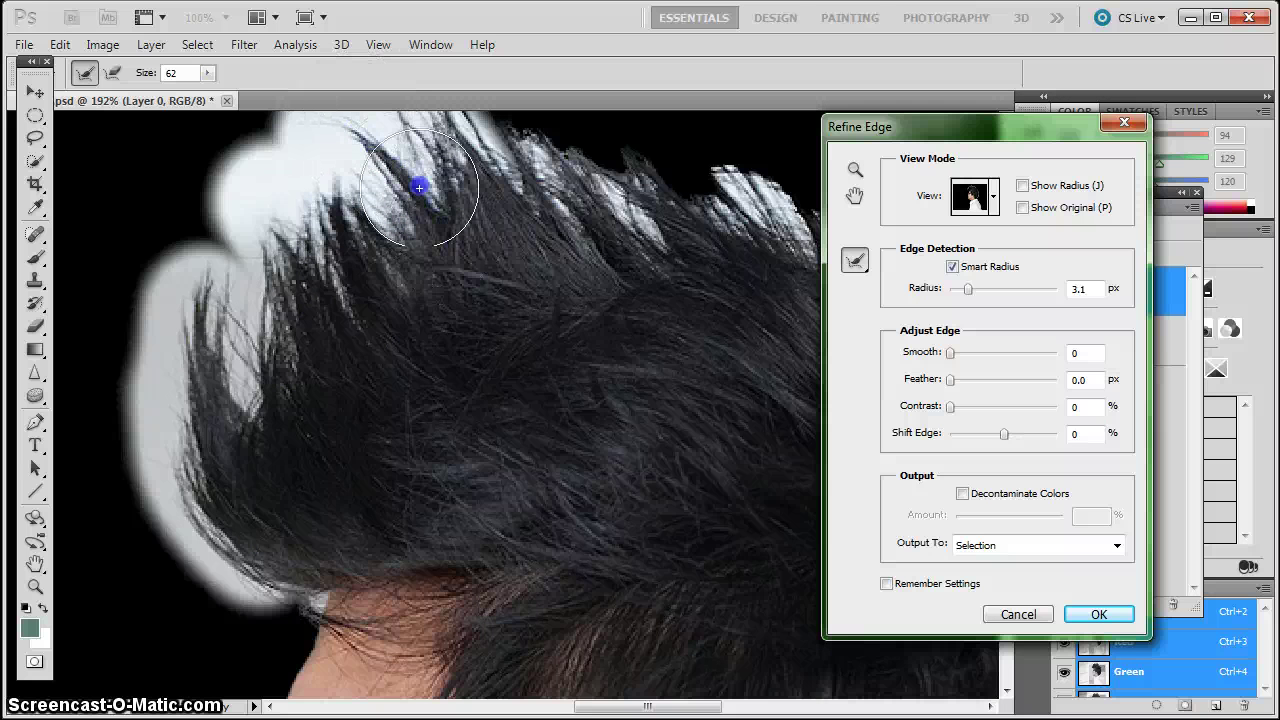
drag(418, 186, 422, 190)
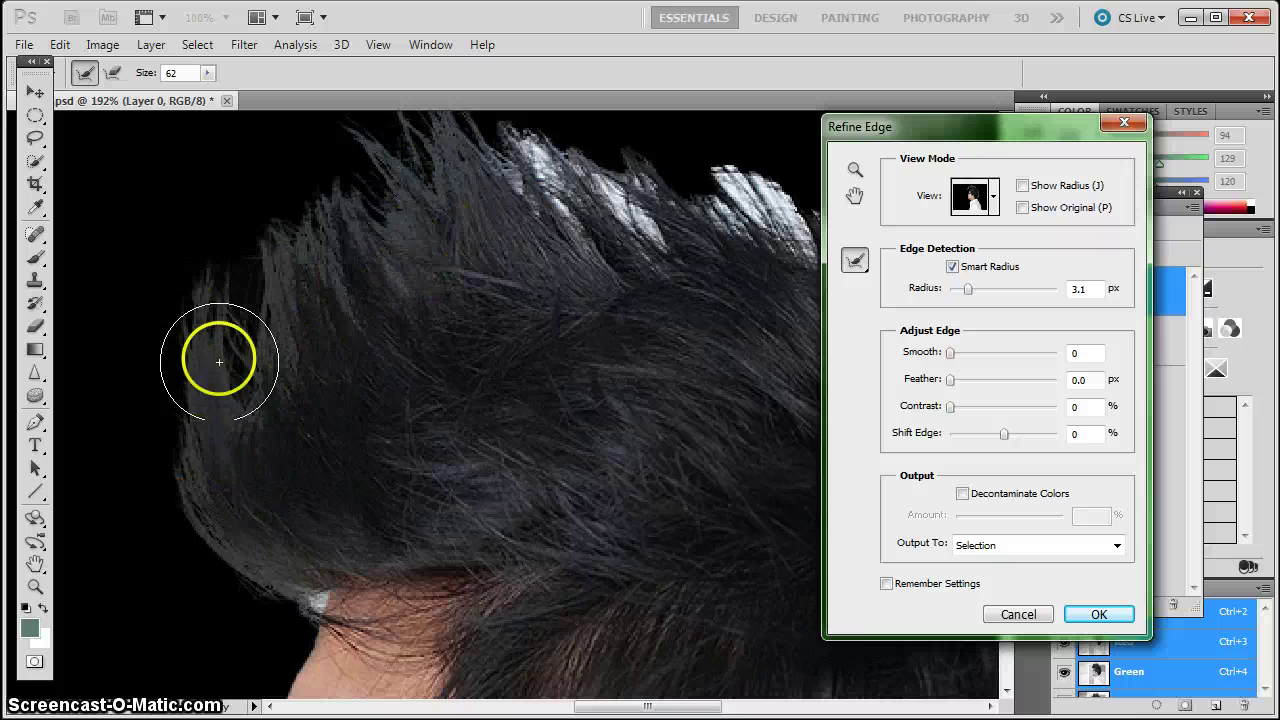
Extend the Refine Radius brushing over the hair spikes on top and down the back of the head
key(space)
mouse_move(406, 322)
mouse_down()
mouse_move(257, 494)
mouse_move(192, 429)
mouse_up()
mouse_move(351, 319)
mouse_down()
mouse_move(232, 209)
mouse_move(172, 175)
mouse_move(386, 238)
mouse_move(334, 209)
mouse_move(433, 235)
mouse_move(438, 188)
mouse_move(522, 214)
mouse_move(616, 318)
mouse_move(665, 490)
mouse_move(713, 471)
mouse_move(603, 277)
mouse_move(565, 244)
mouse_move(665, 451)
mouse_move(720, 526)
mouse_move(831, 618)
mouse_move(806, 600)
mouse_up()
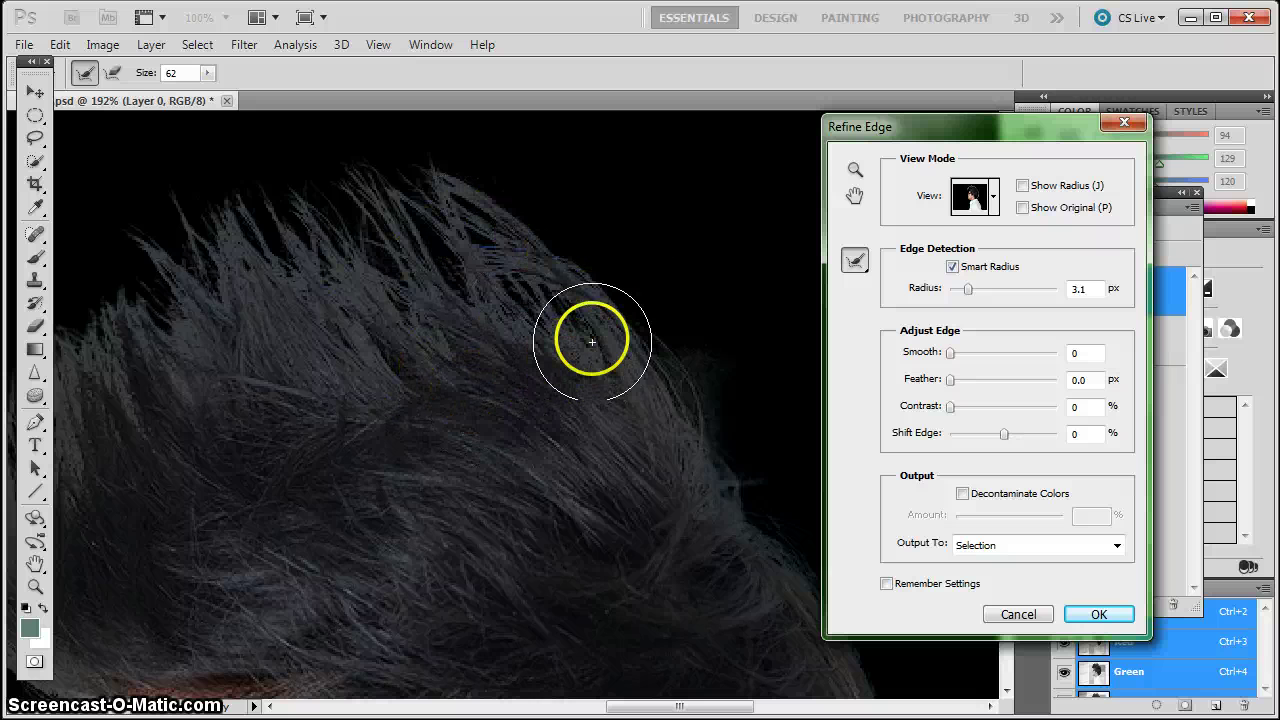
Preview the cutout with the On Layers view and examine its edges along the hair, face, collar and shirt
click(996, 204)
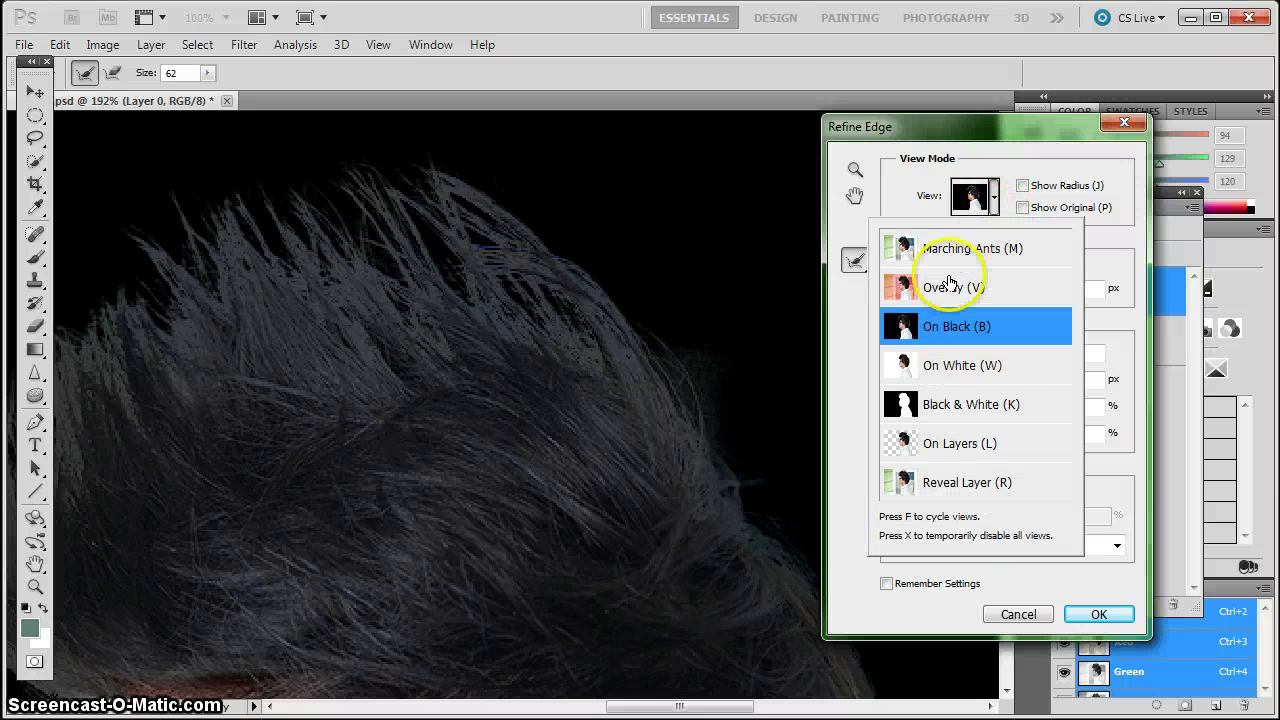
click(1010, 455)
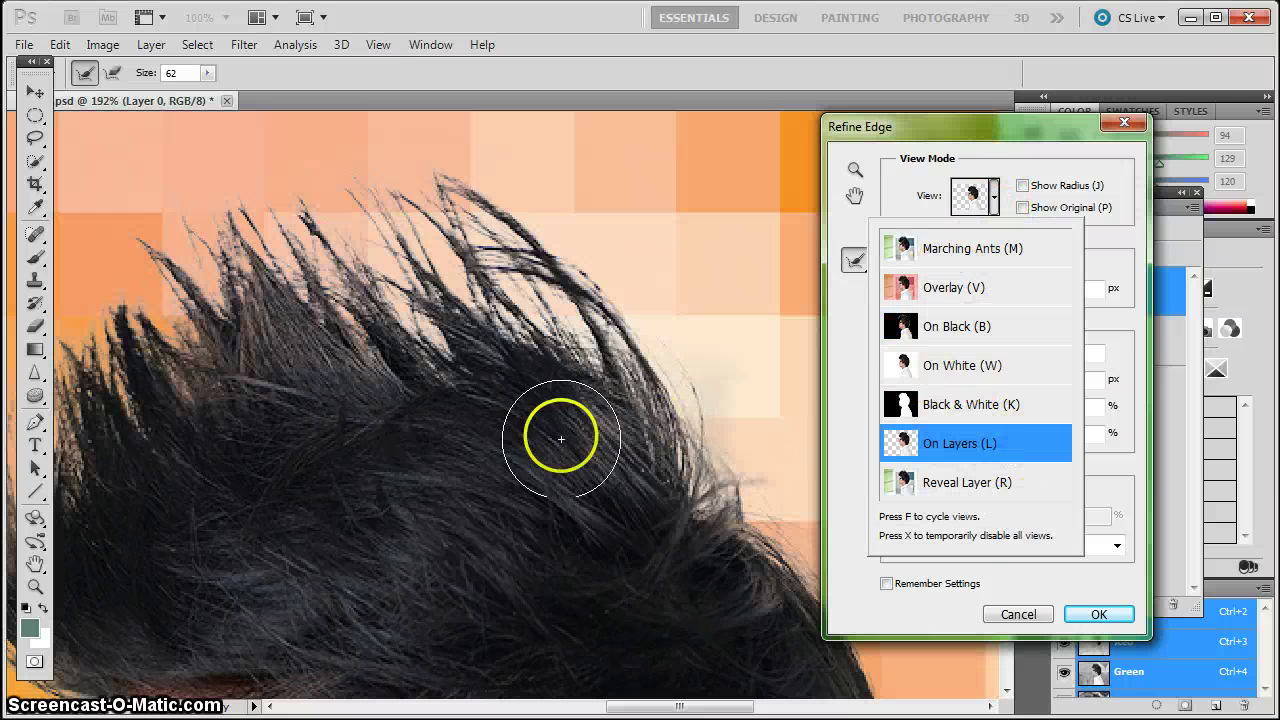
key(space)
drag(340, 500, 603, 280)
drag(458, 538, 463, 318)
mouse_move(466, 480)
mouse_down()
mouse_move(468, 426)
mouse_move(454, 480)
mouse_up()
mouse_move(380, 272)
mouse_down()
mouse_move(357, 258)
mouse_move(378, 273)
mouse_up()
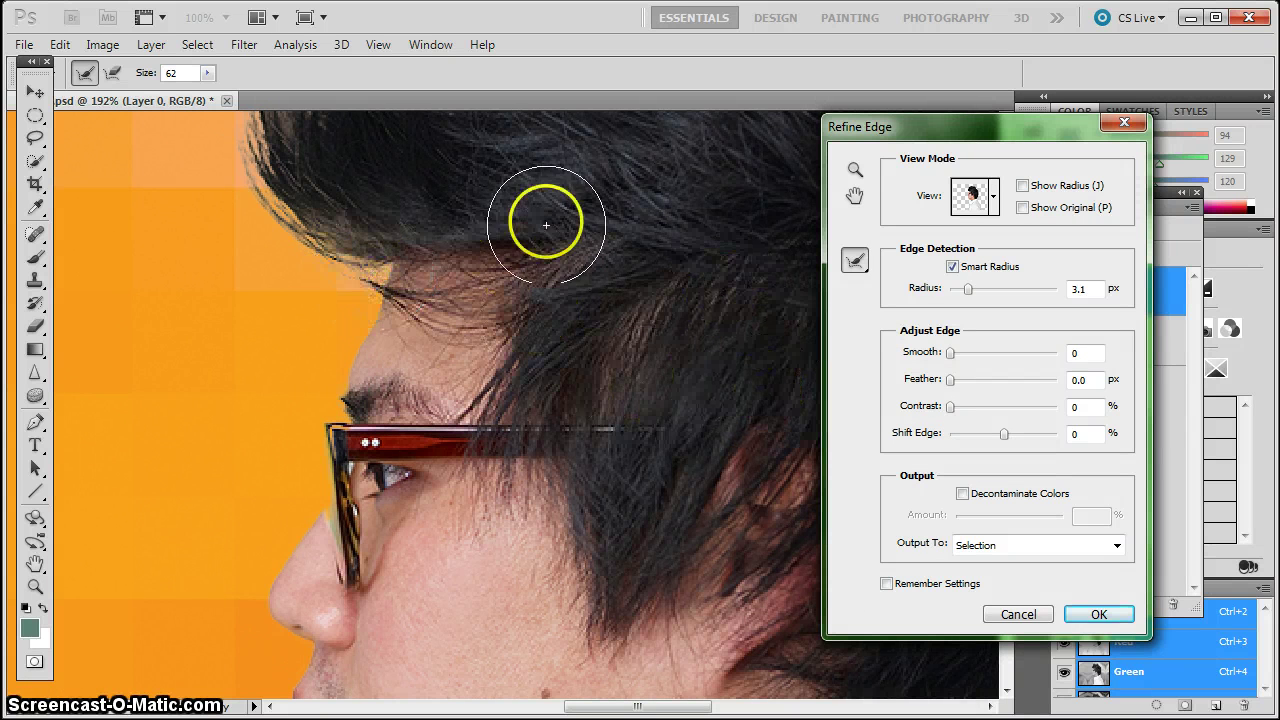
scroll(509, 509, down, 5)
scroll(488, 470, down, 10)
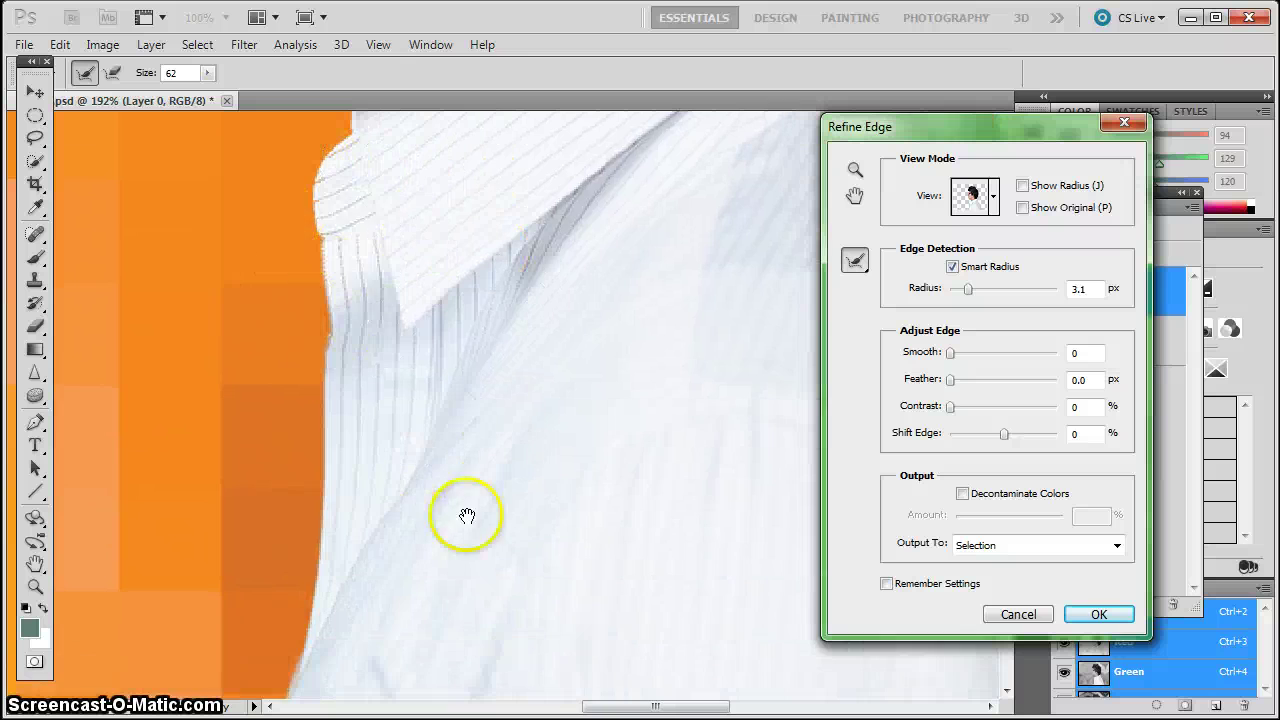
scroll(474, 434, down, 5)
scroll(469, 434, up, 12)
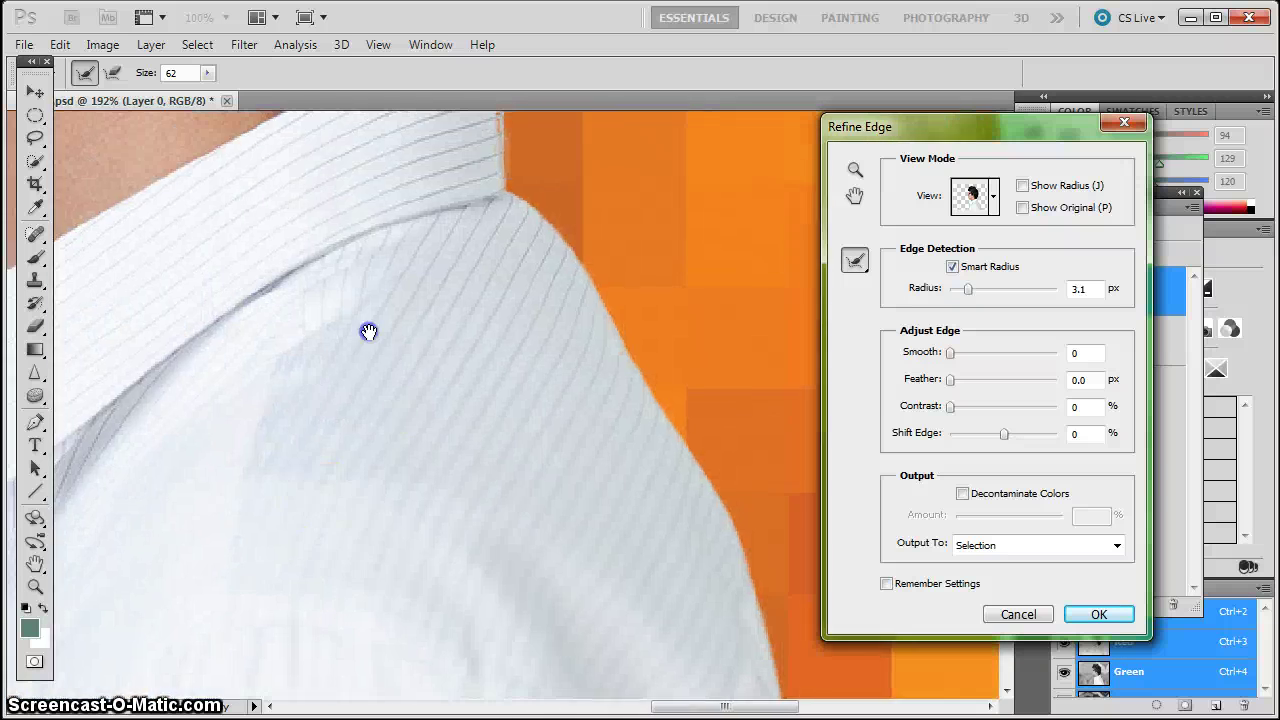
scroll(512, 549, up, 6)
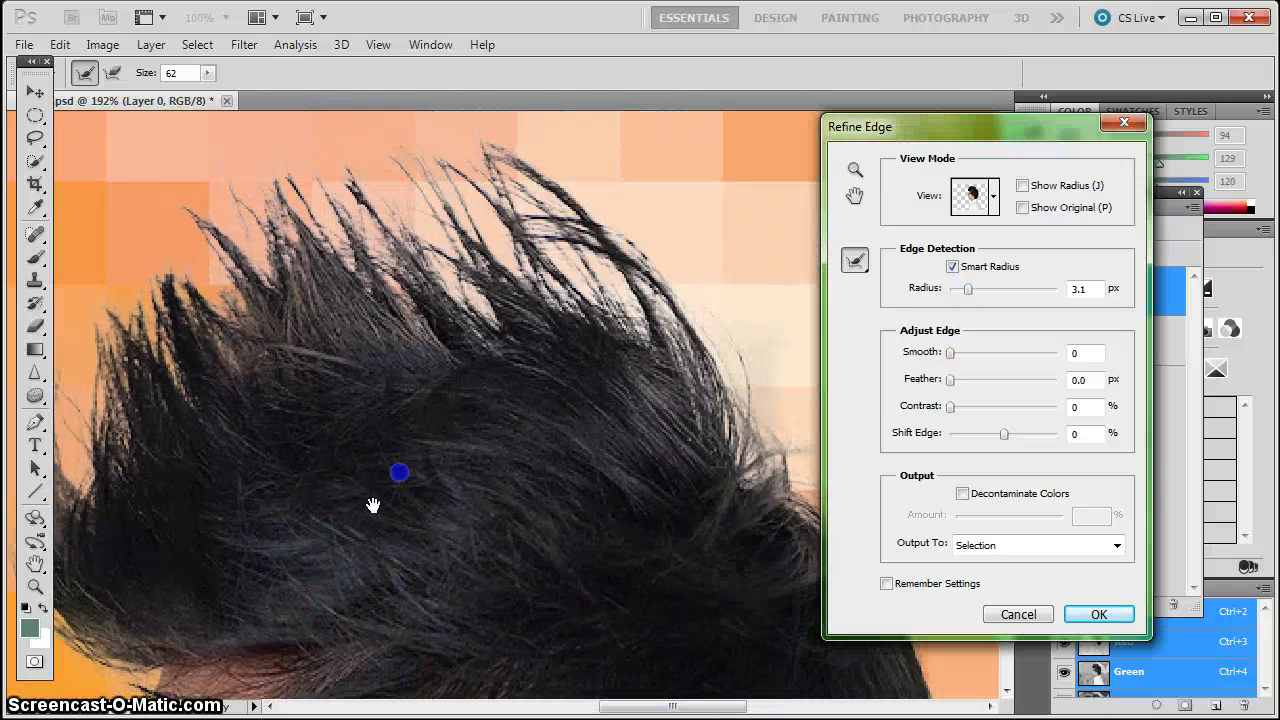
Brush the hair edge at the back of the crown again with Refine Radius and check the whole head at 100%
click(855, 260)
mouse_move(718, 310)
mouse_down()
mouse_move(409, 233)
mouse_move(569, 302)
mouse_move(627, 258)
mouse_move(607, 256)
mouse_move(676, 354)
mouse_move(633, 295)
mouse_up()
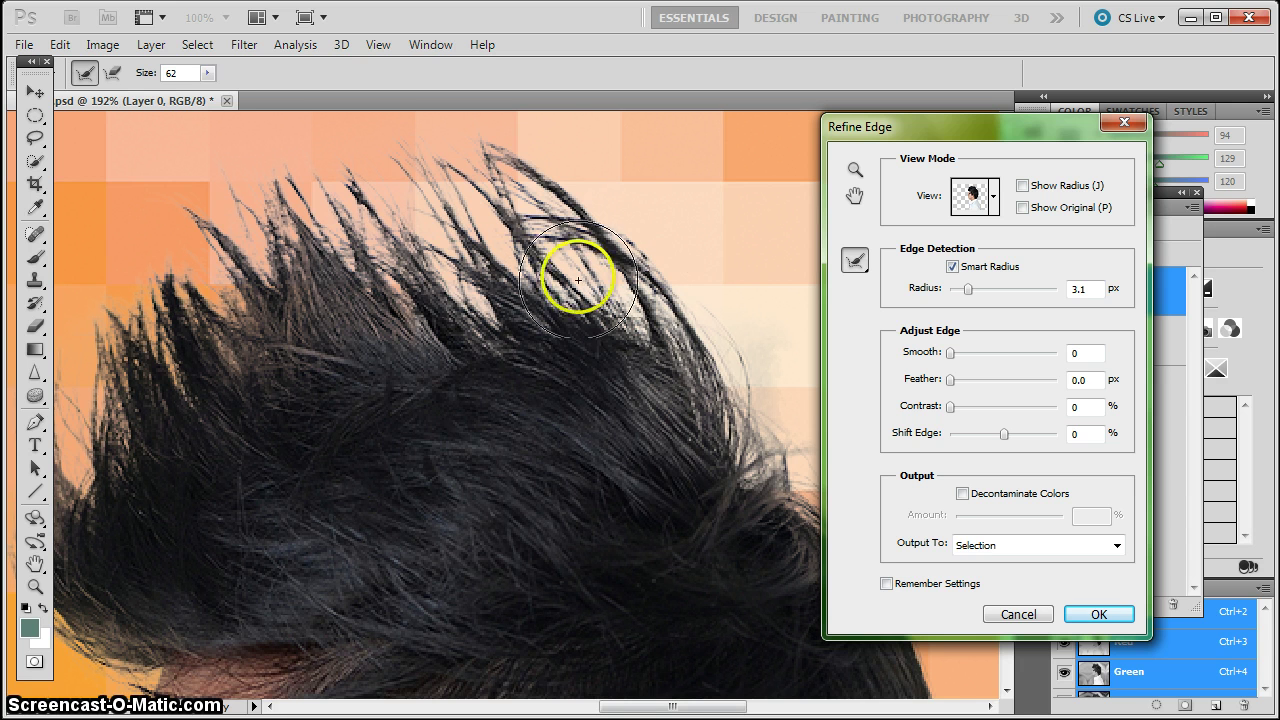
key(space)
drag(394, 510, 460, 320)
drag(470, 414, 385, 297)
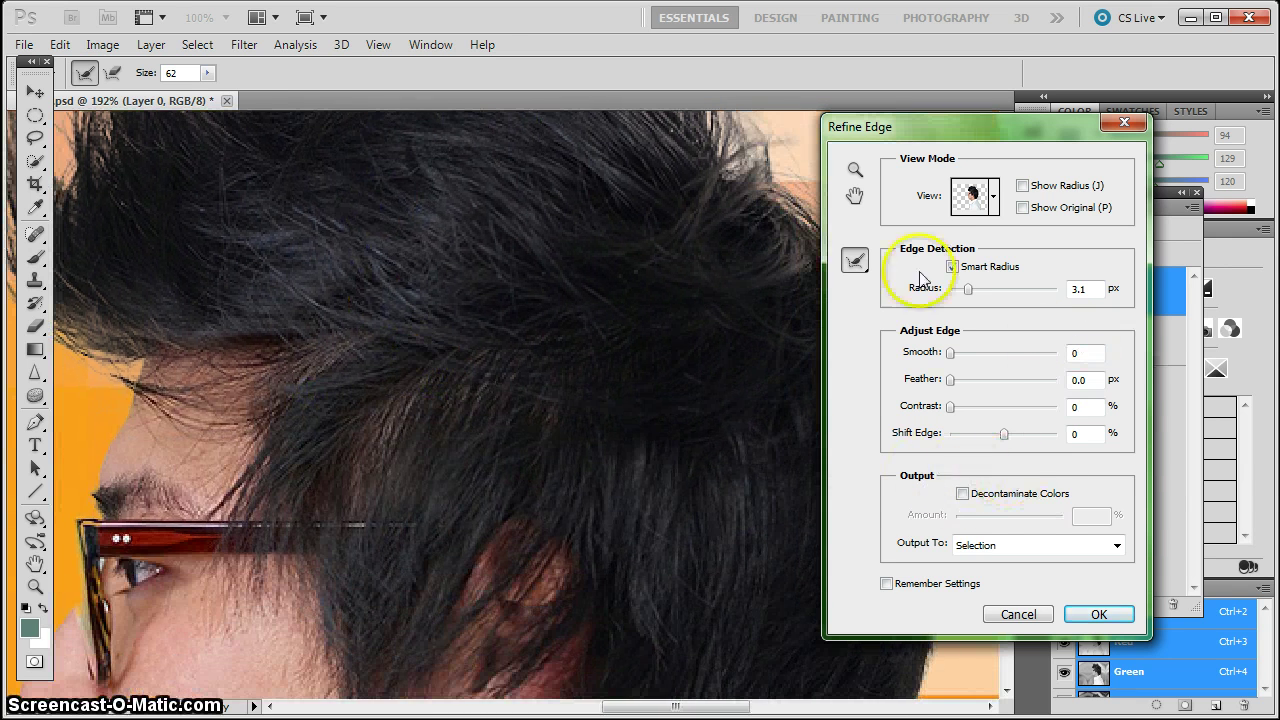
key(ctrl+minus)
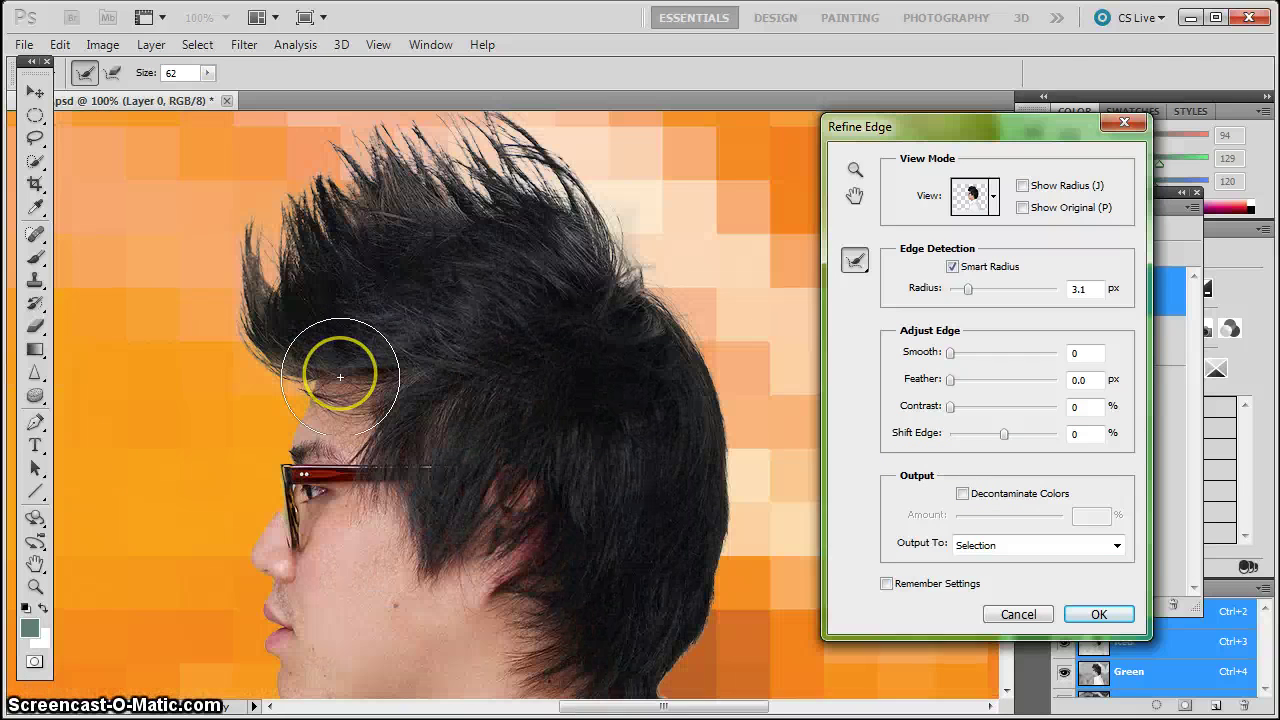
drag(450, 528, 480, 446)
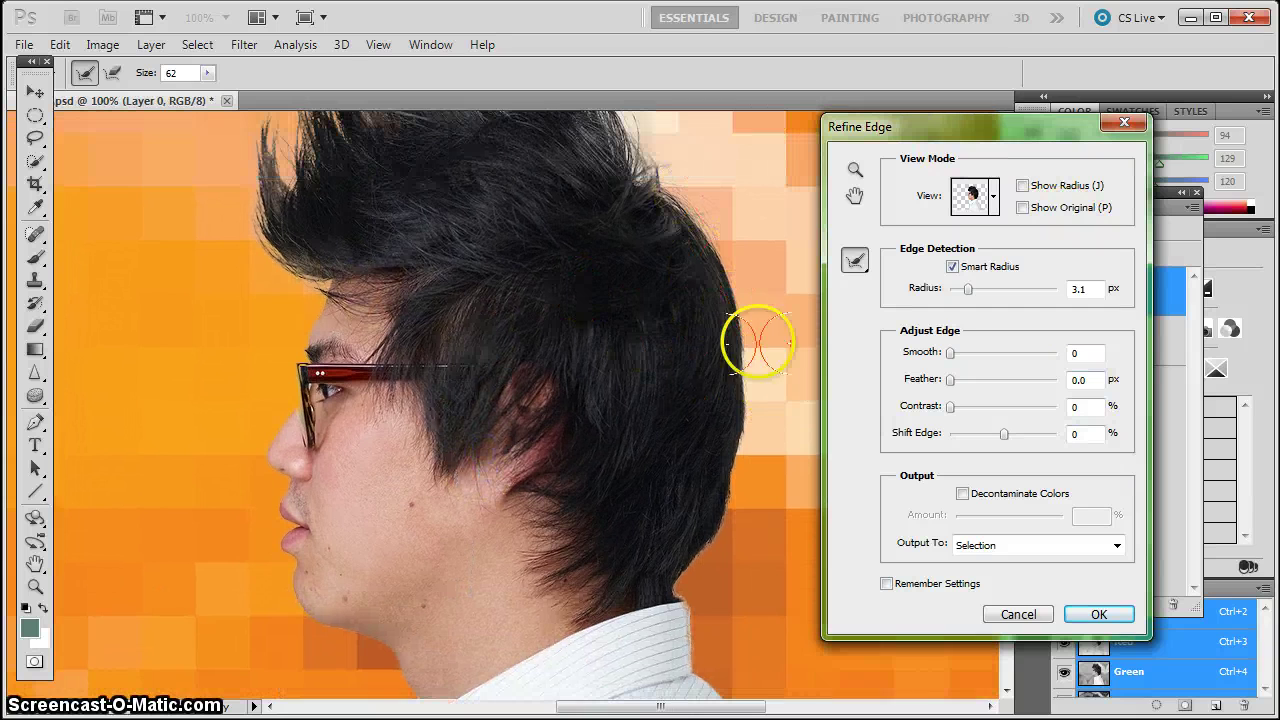
Output the refined edge as a Layer Mask and apply Refine Edge
drag(969, 124, 874, 122)
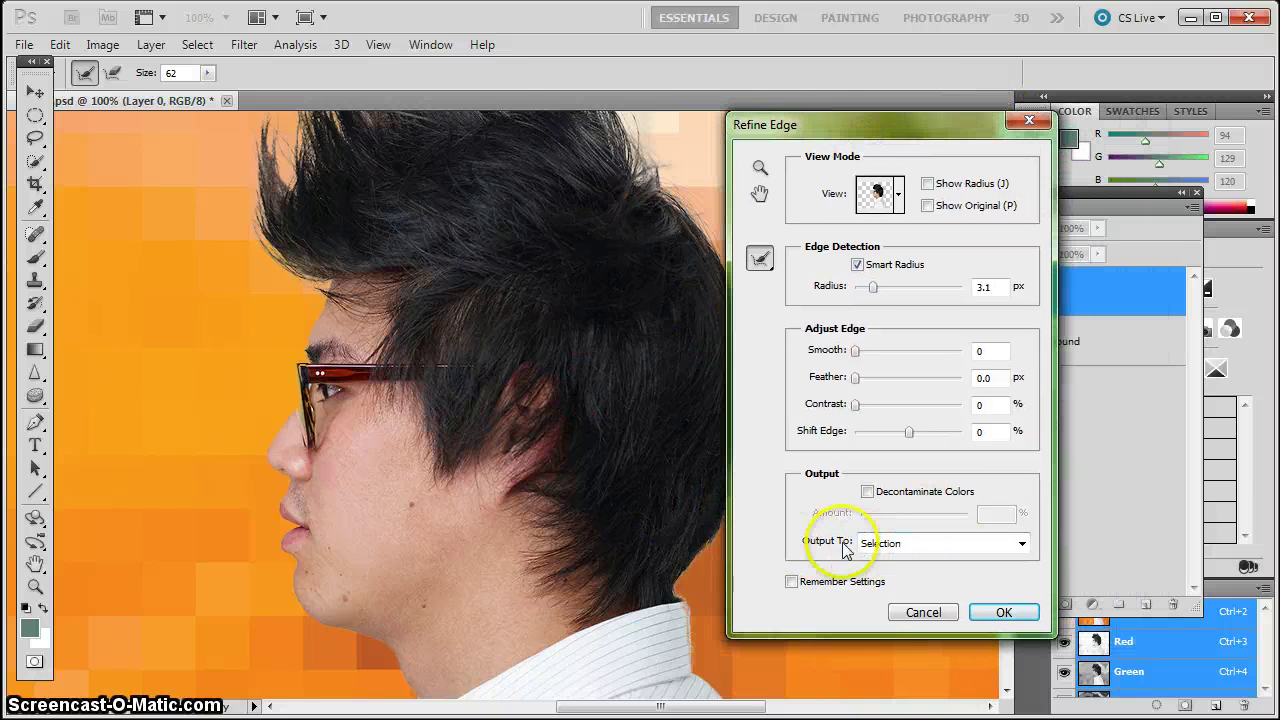
click(955, 542)
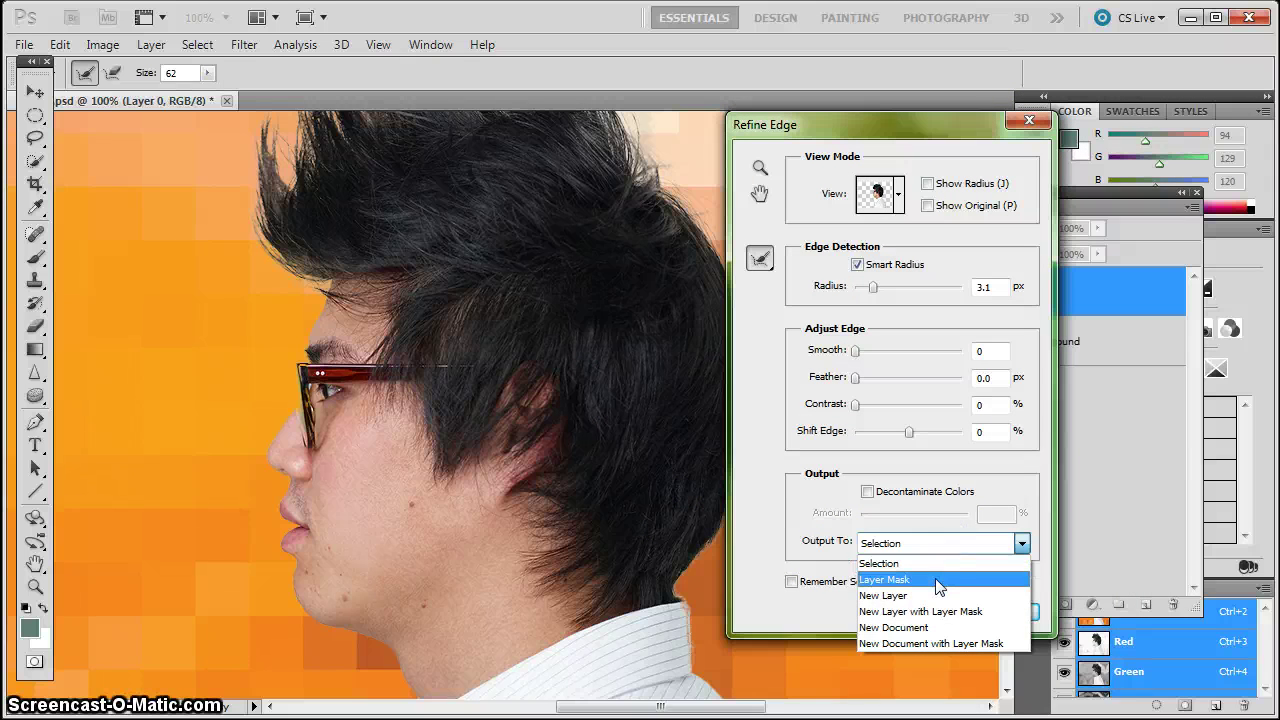
click(938, 580)
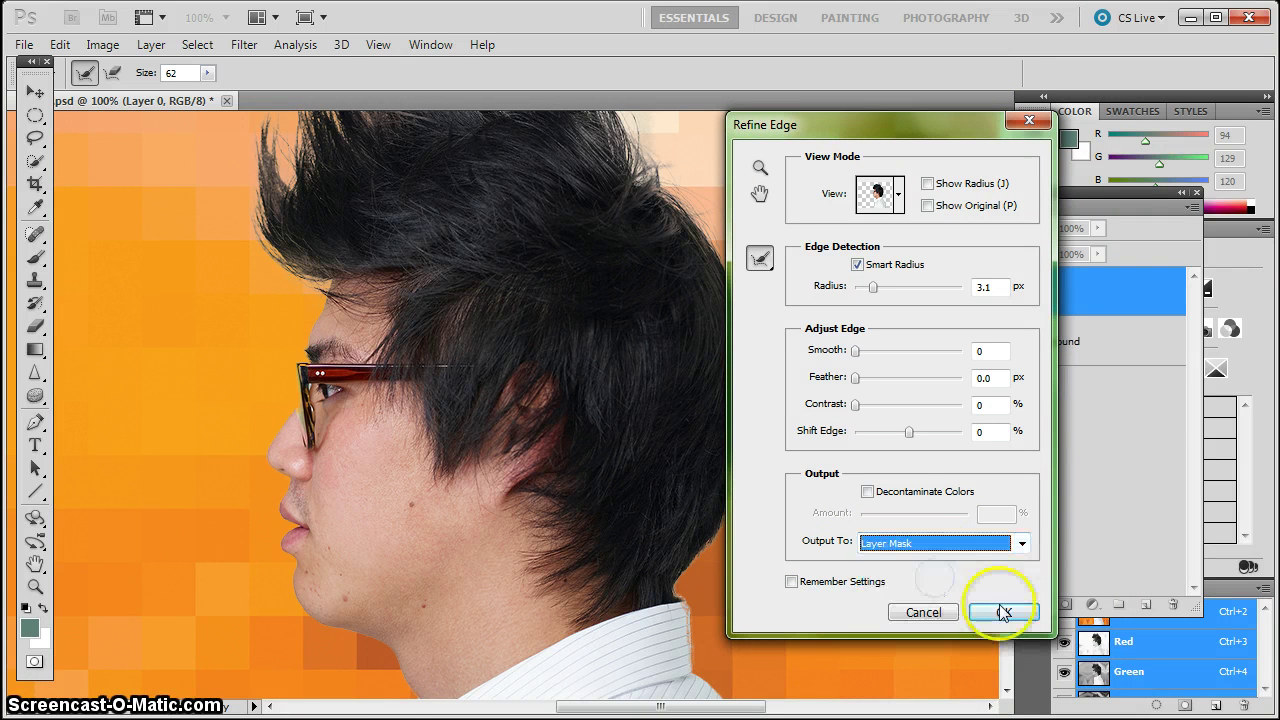
click(1001, 611)
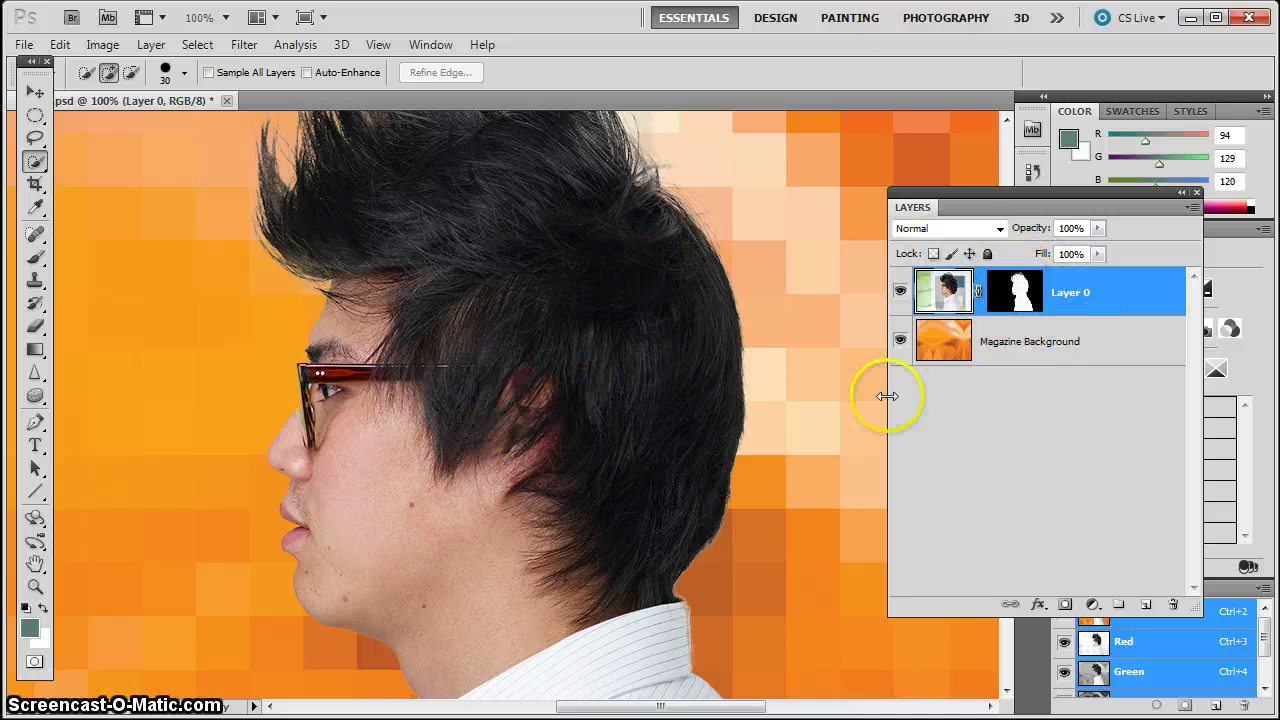
Target Layer 0's mask near the glasses at 200% zoom and choose a hard round Brush with 100% hardness
drag(452, 357, 496, 253)
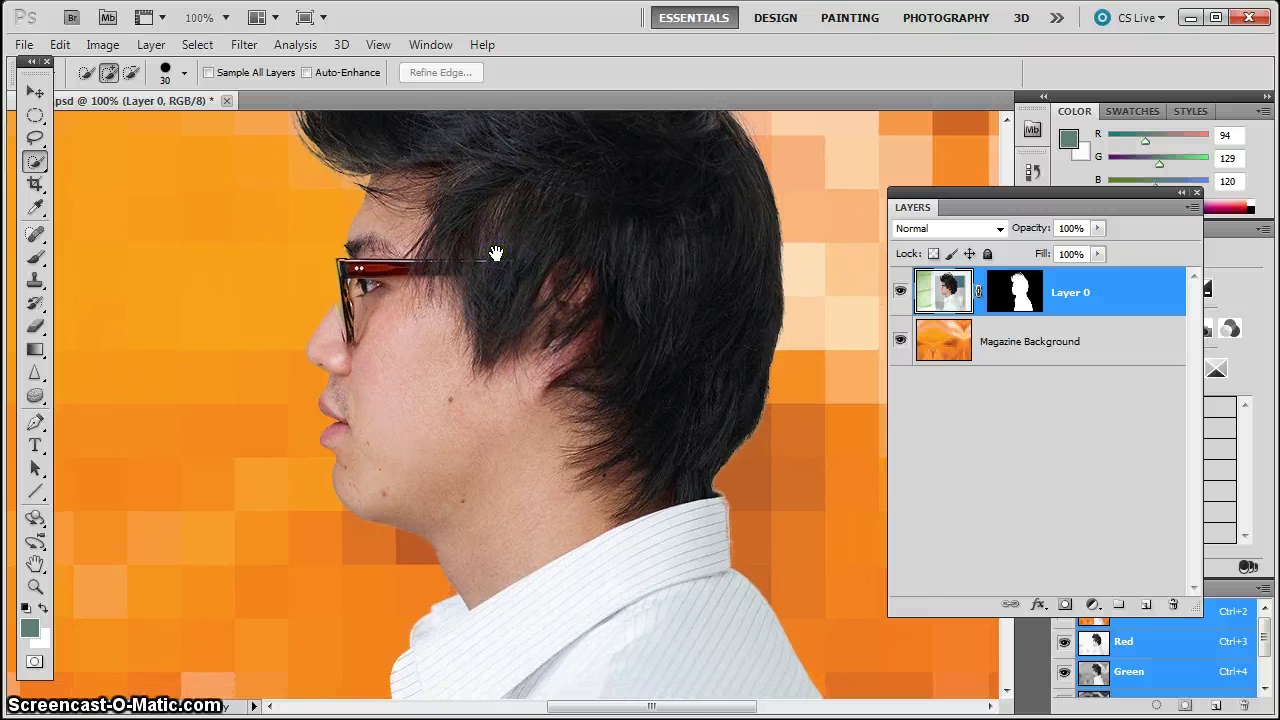
key(ctrl+plus)
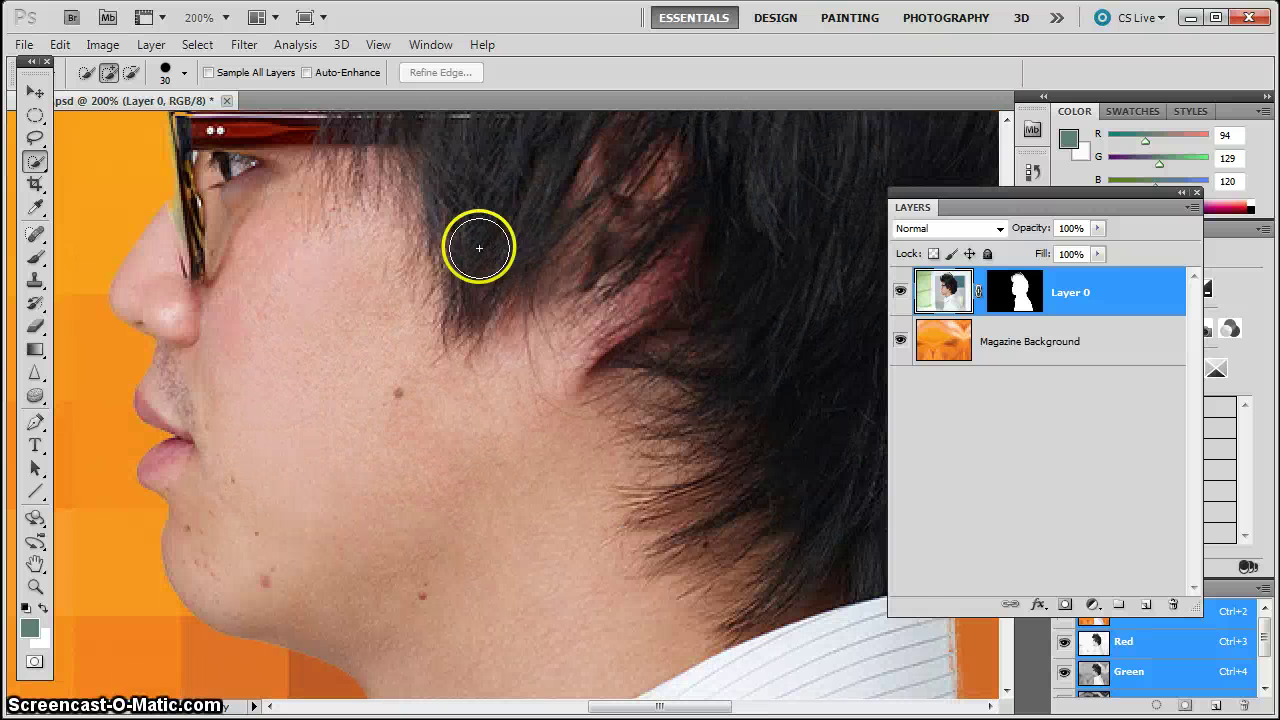
drag(470, 231, 526, 440)
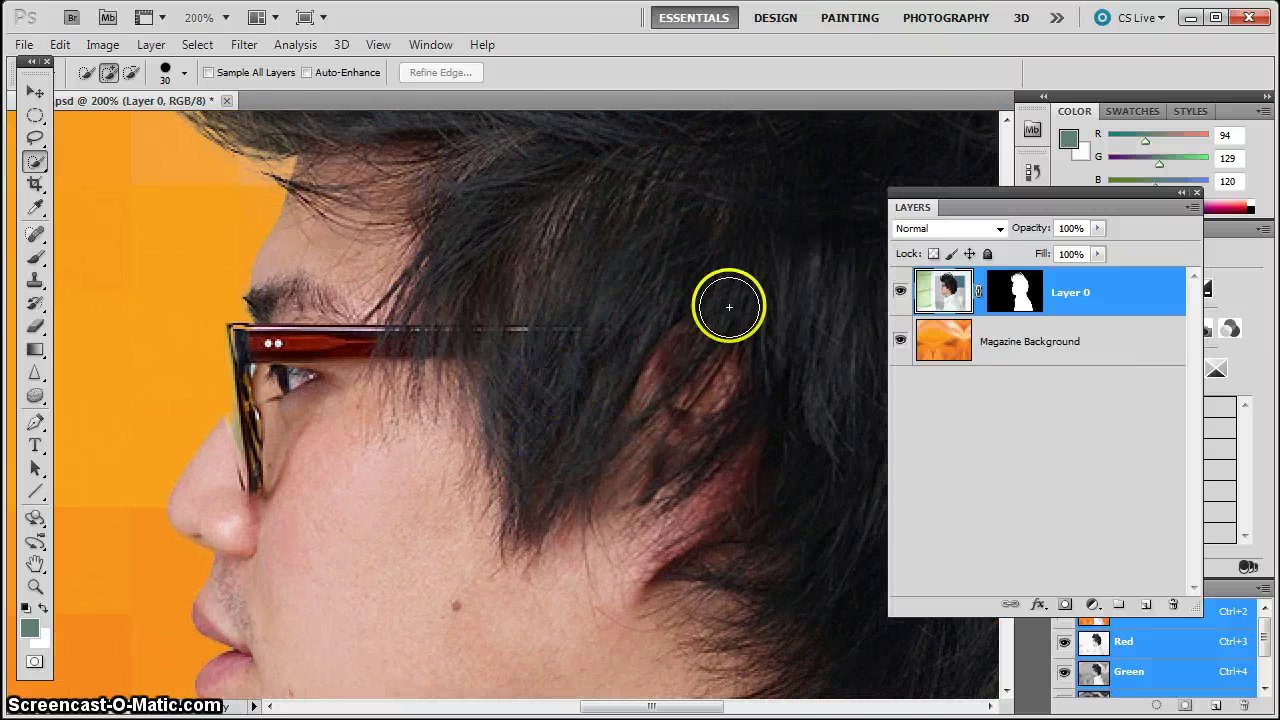
click(1014, 290)
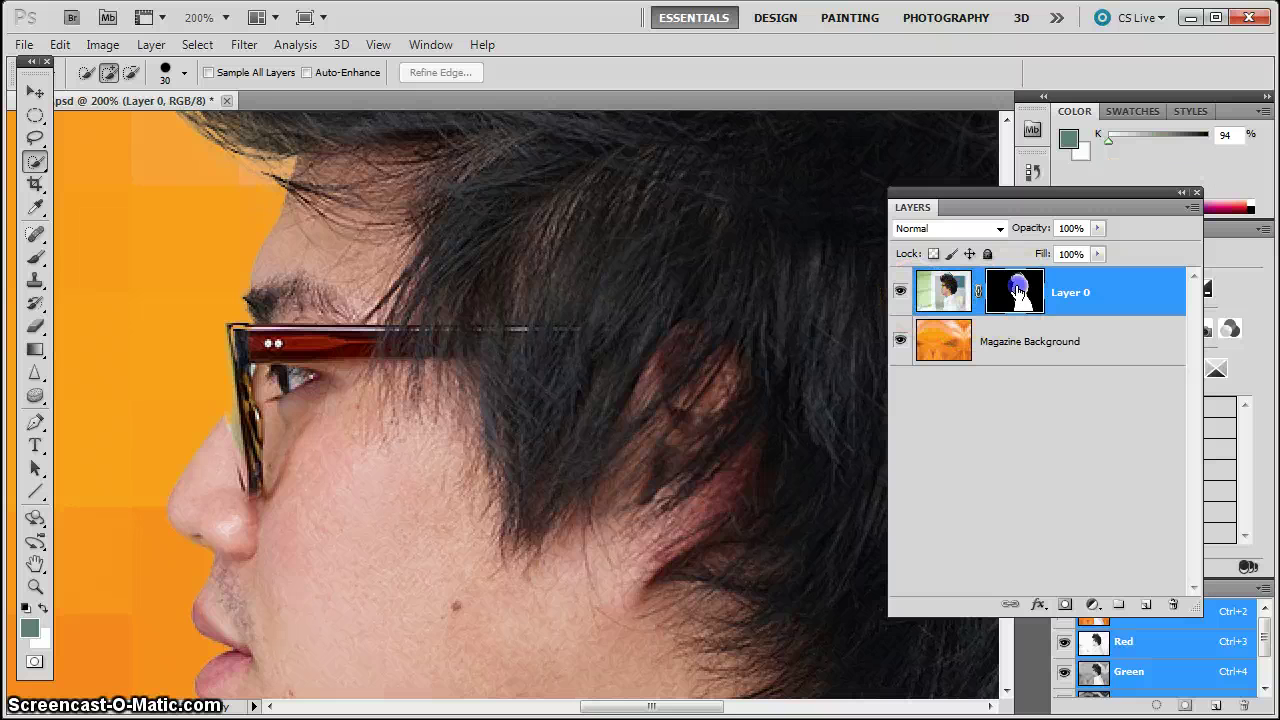
click(35, 258)
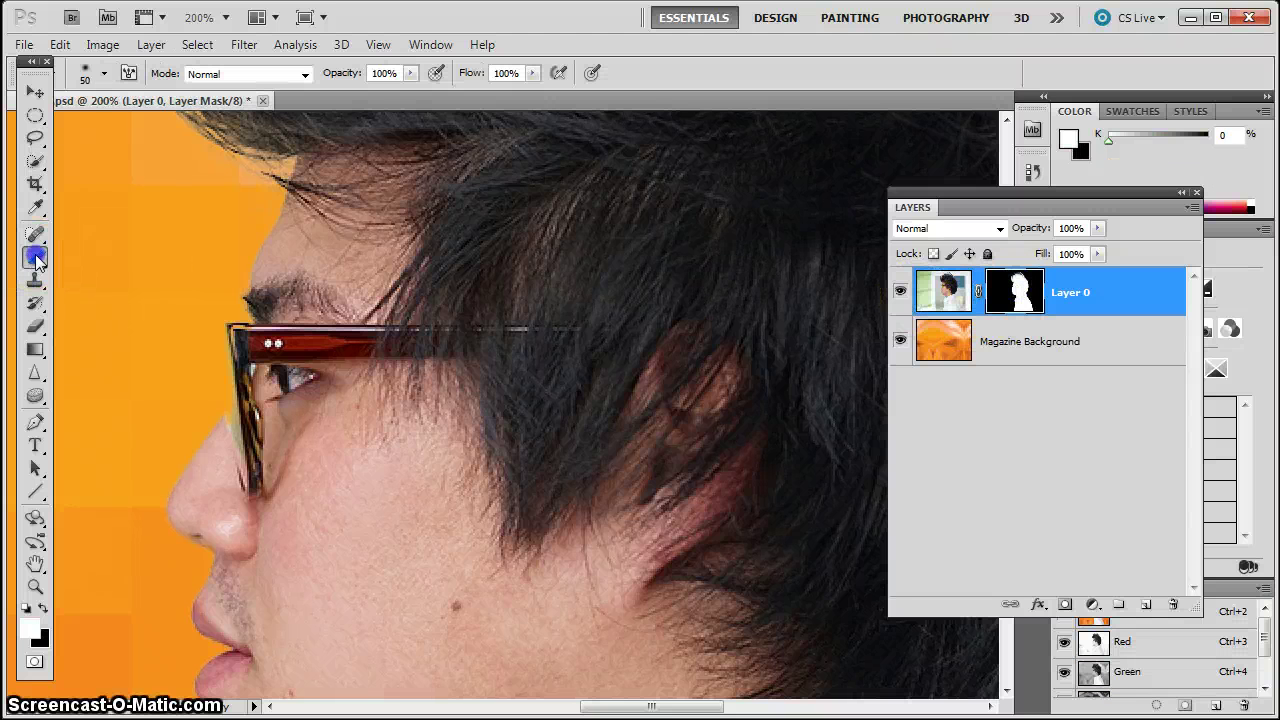
click(101, 76)
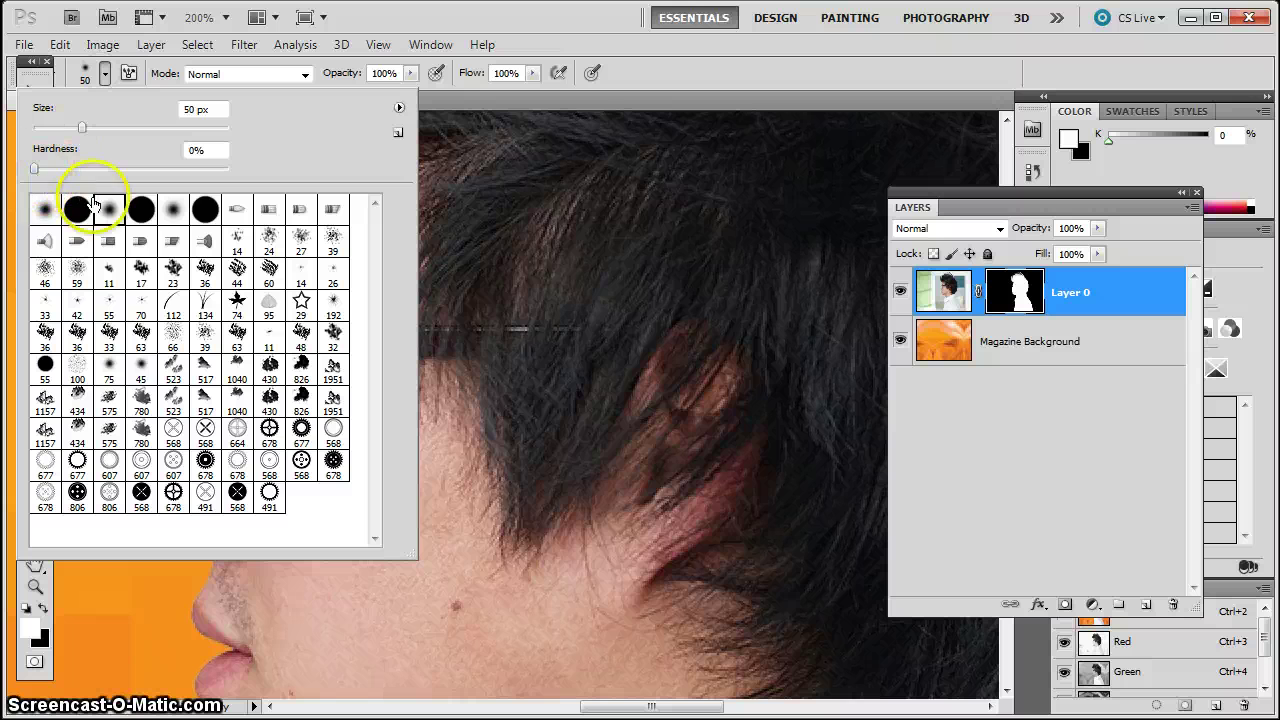
click(141, 208)
click(493, 14)
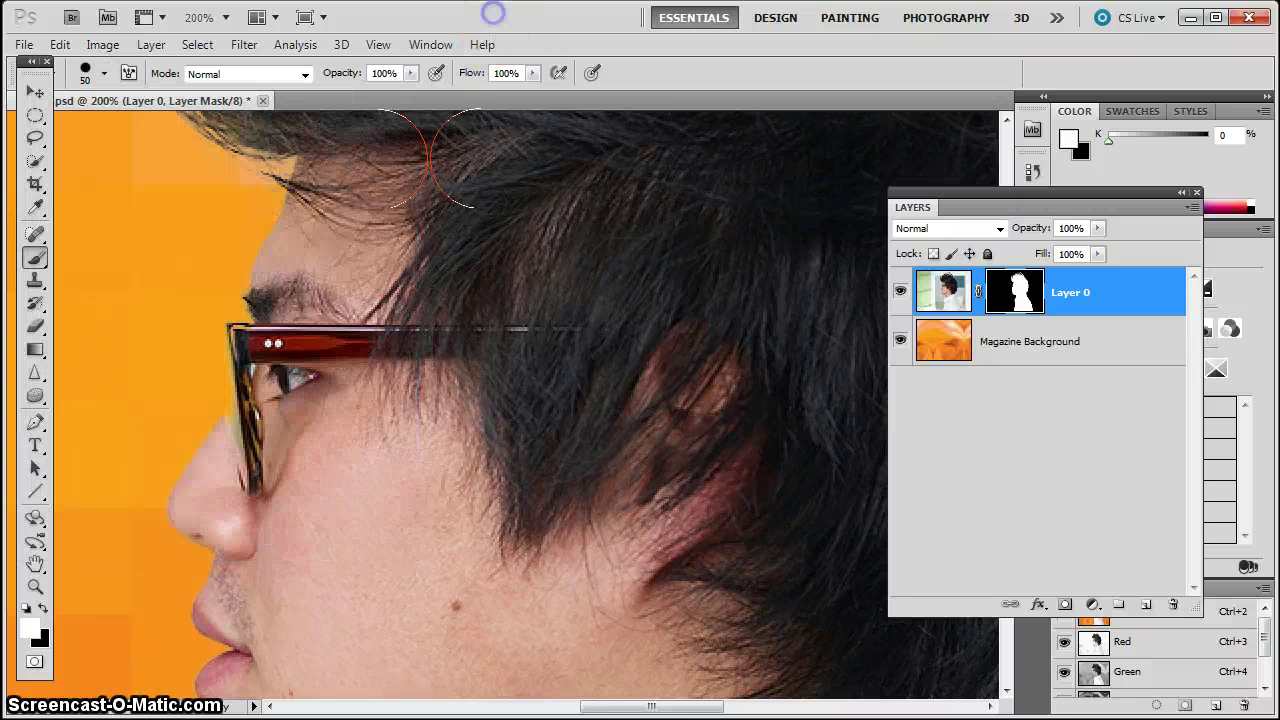
Reduce the brush to 8 px and paint white on the mask along the front rim of the glasses to restore it
key(bracketleft)
key(bracketleft)
key(bracketleft)
key(bracketleft)
key(bracketleft)
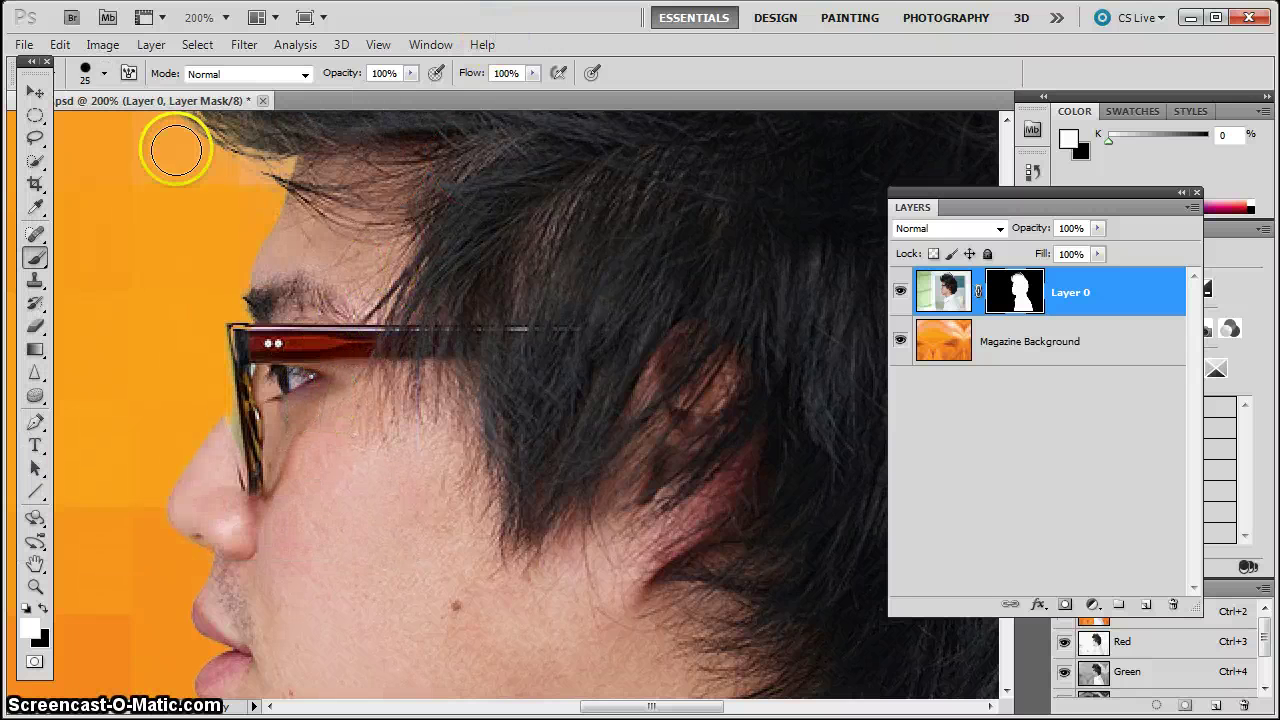
click(104, 73)
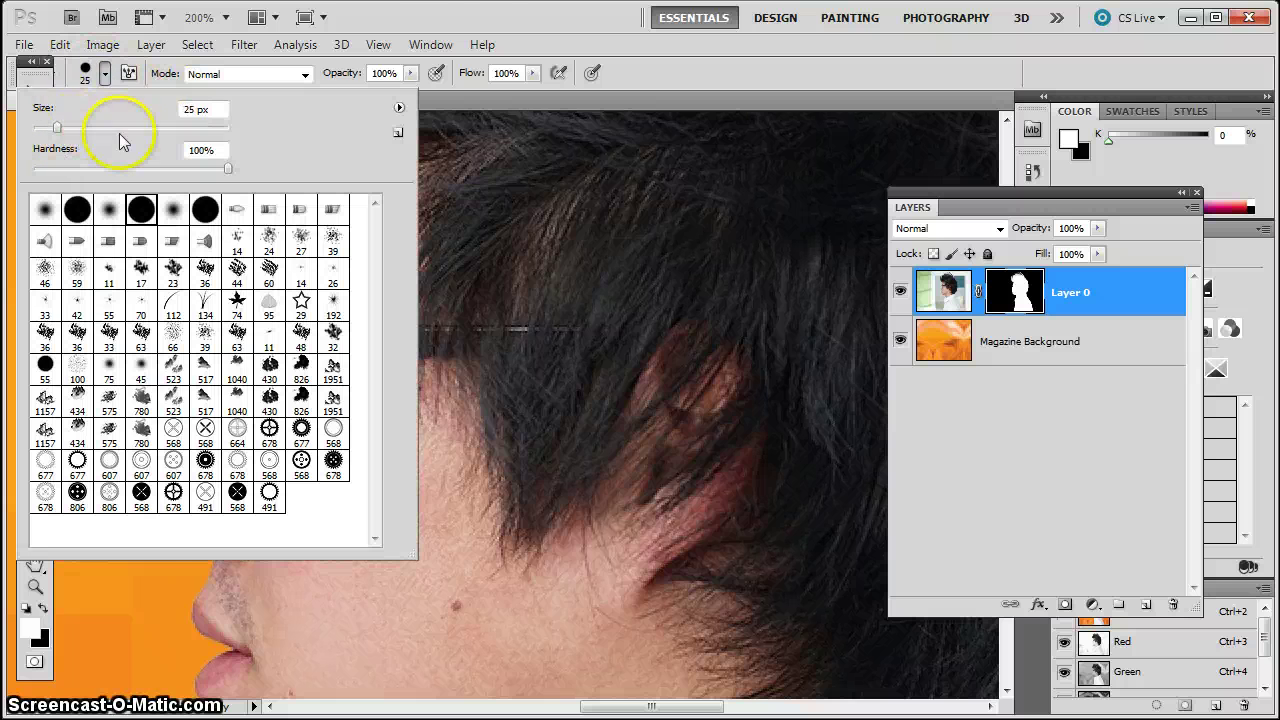
click(432, 16)
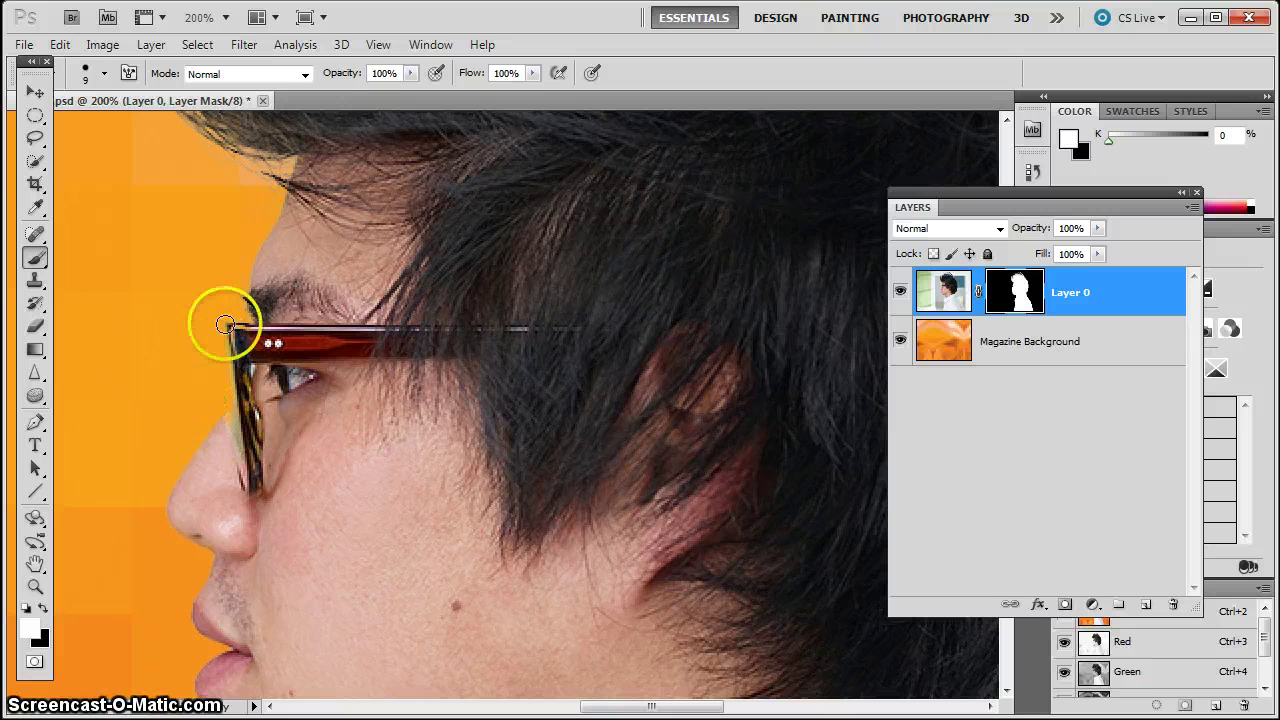
key(bracketleft)
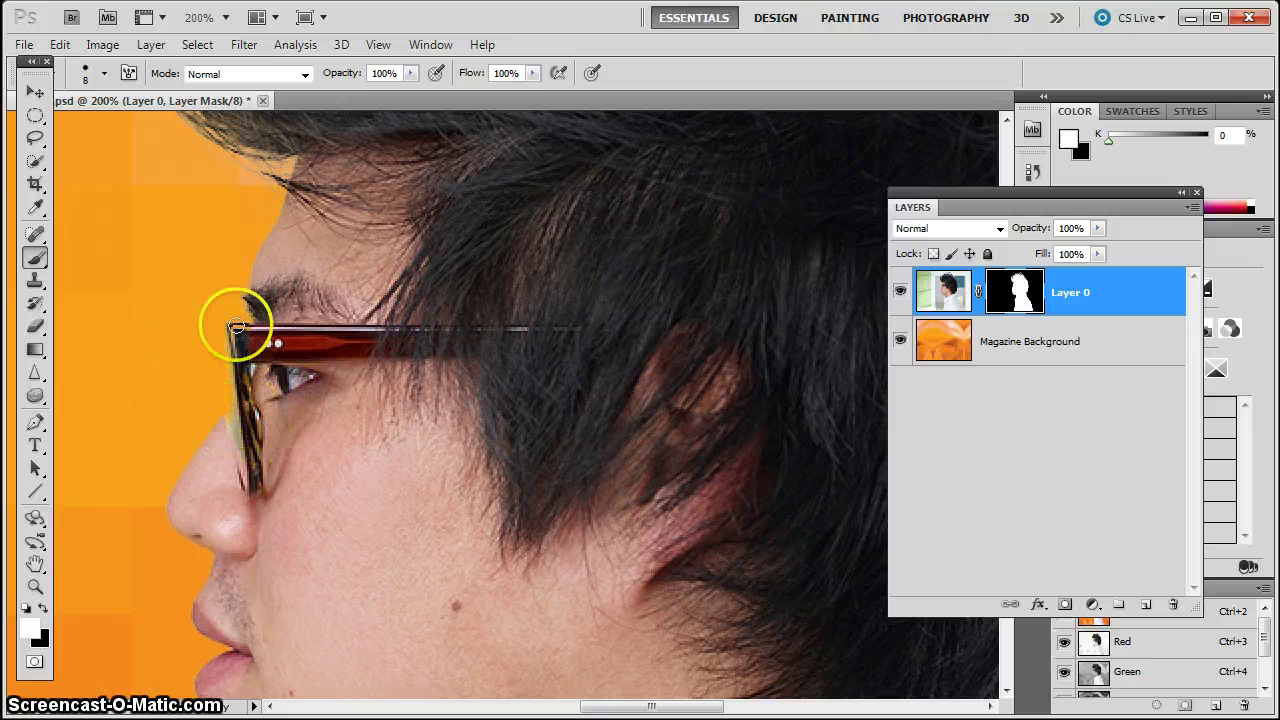
click(232, 333)
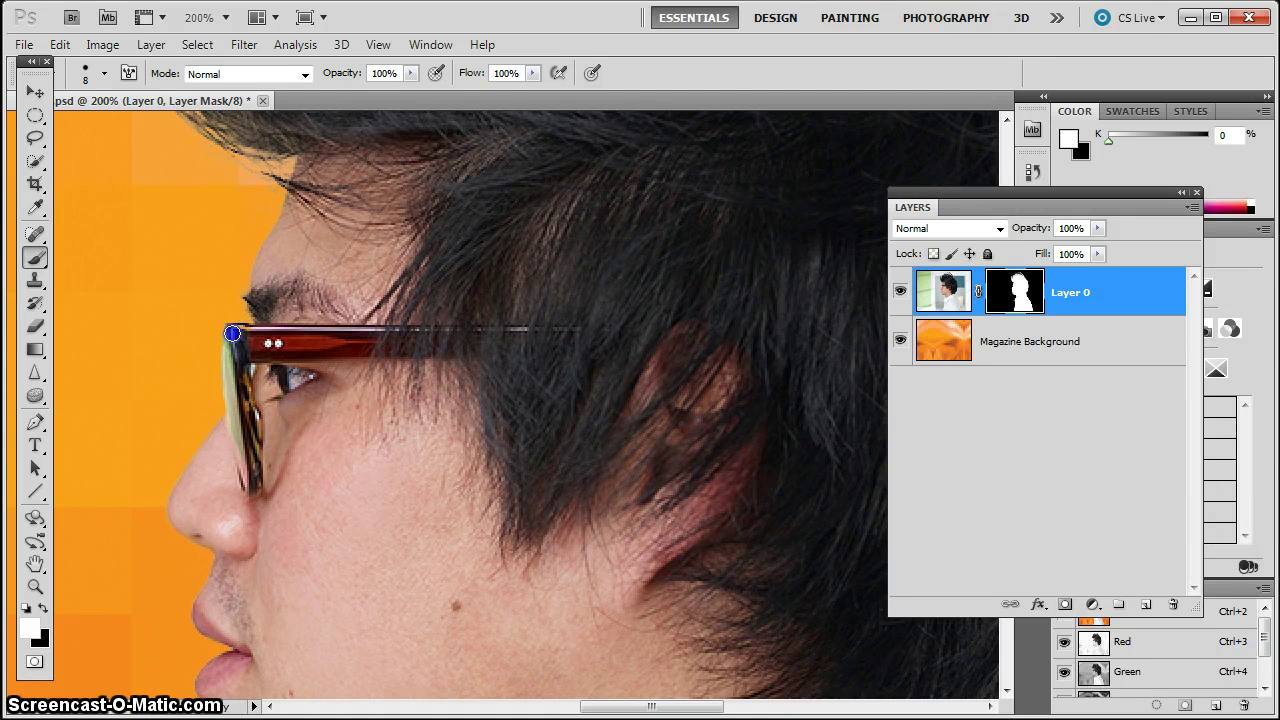
Paint black on Layer 0's mask in front of the glasses and nose bridge to hide the leftover photo background
click(42, 607)
drag(186, 343, 209, 313)
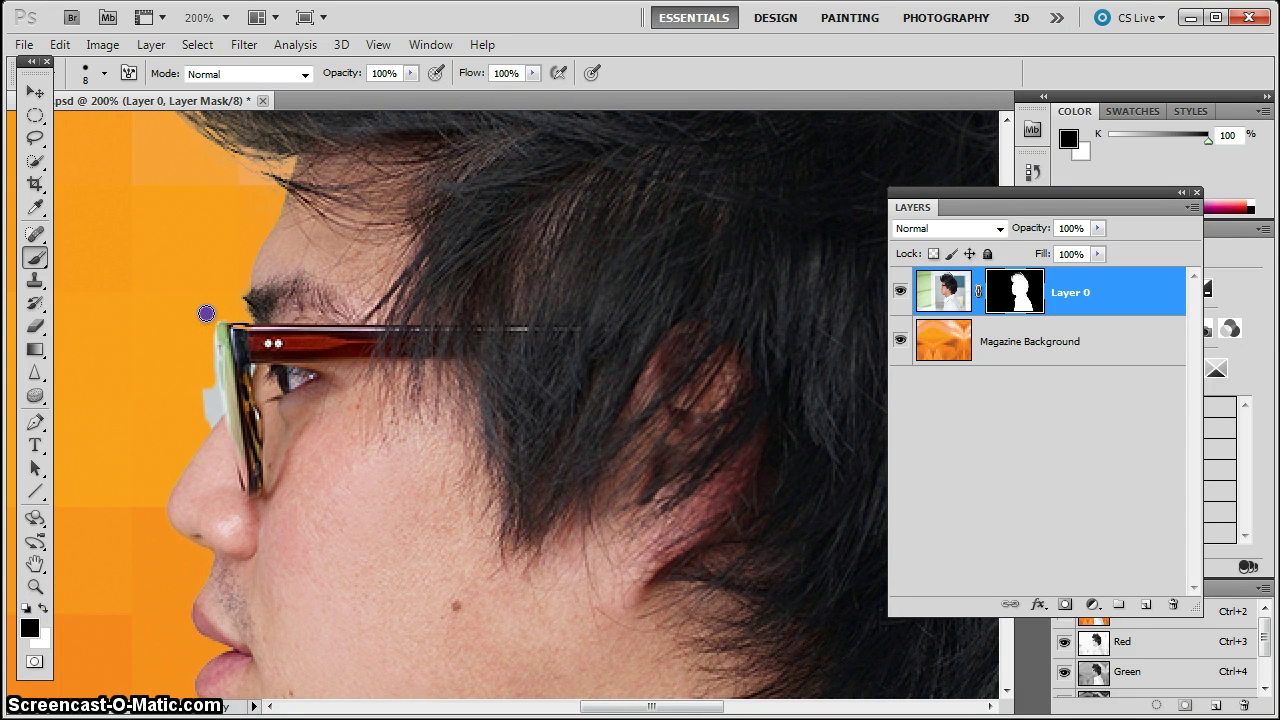
mouse_move(209, 390)
mouse_down()
mouse_move(211, 412)
mouse_move(201, 397)
mouse_up()
Paint white on the mask along the front edge of the shirt collar at 400% zoom to restore its missing stripes
drag(278, 492, 299, 287)
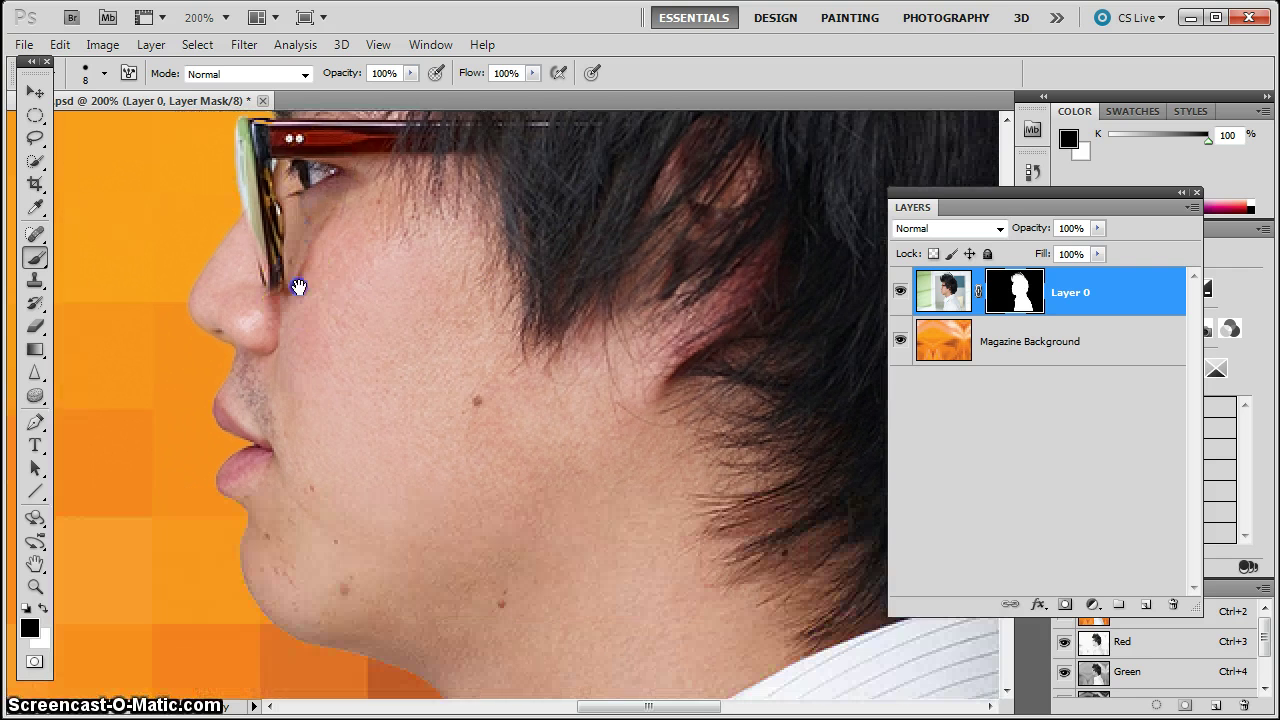
drag(349, 445, 346, 366)
drag(400, 541, 385, 456)
drag(394, 531, 386, 312)
drag(393, 412, 385, 371)
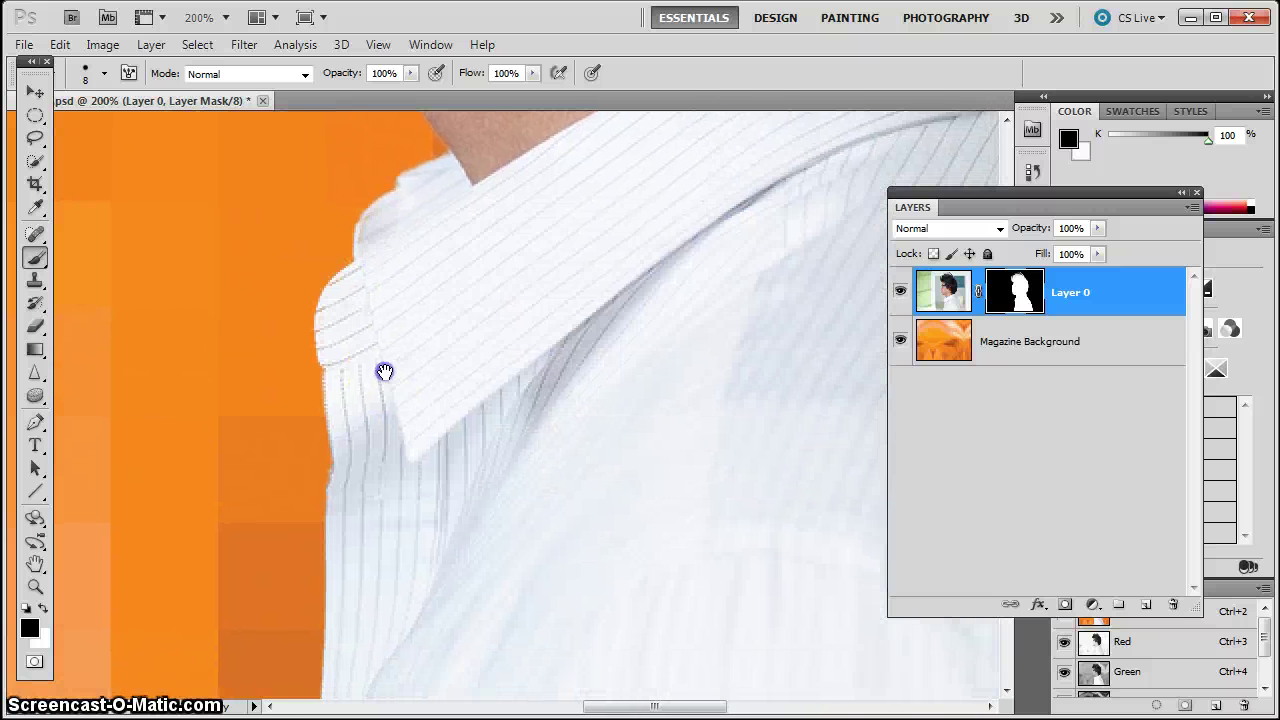
mouse_move(345, 300)
mouse_down()
mouse_move(349, 277)
mouse_move(331, 354)
mouse_move(383, 269)
mouse_move(341, 301)
mouse_move(337, 323)
mouse_move(353, 309)
mouse_up()
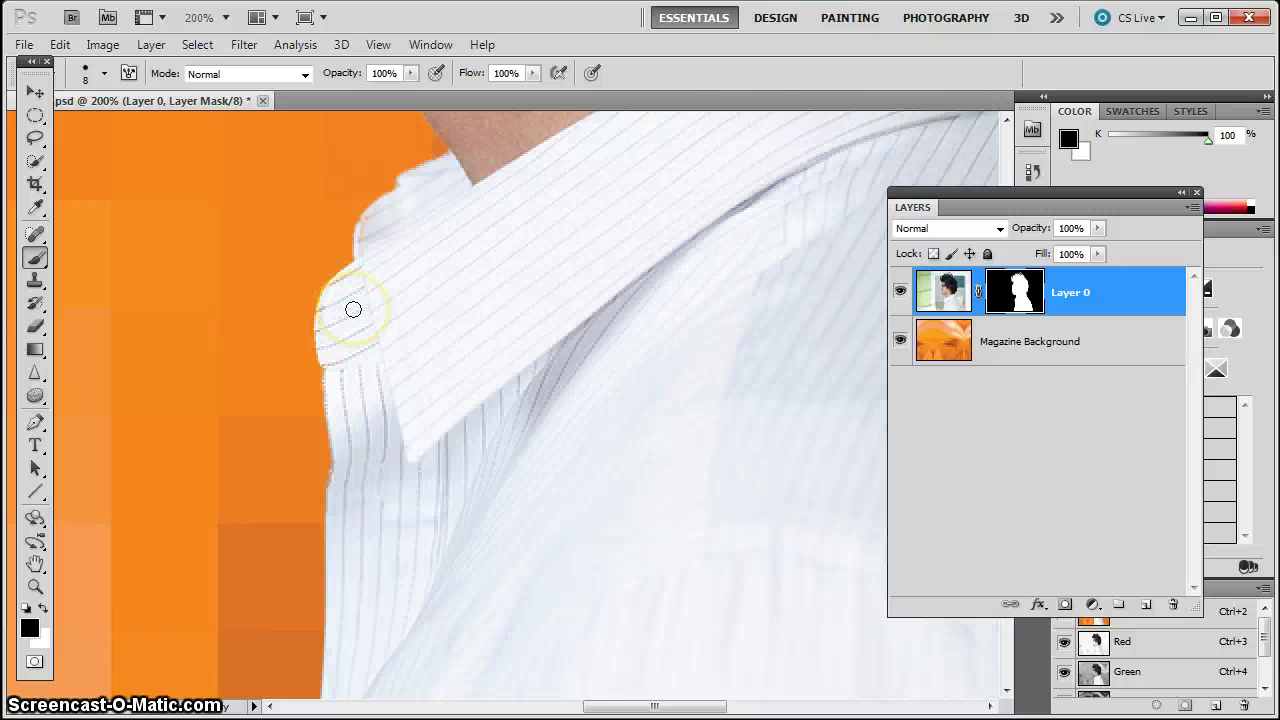
key(ctrl+plus)
key(ctrl+plus)
drag(214, 237, 436, 421)
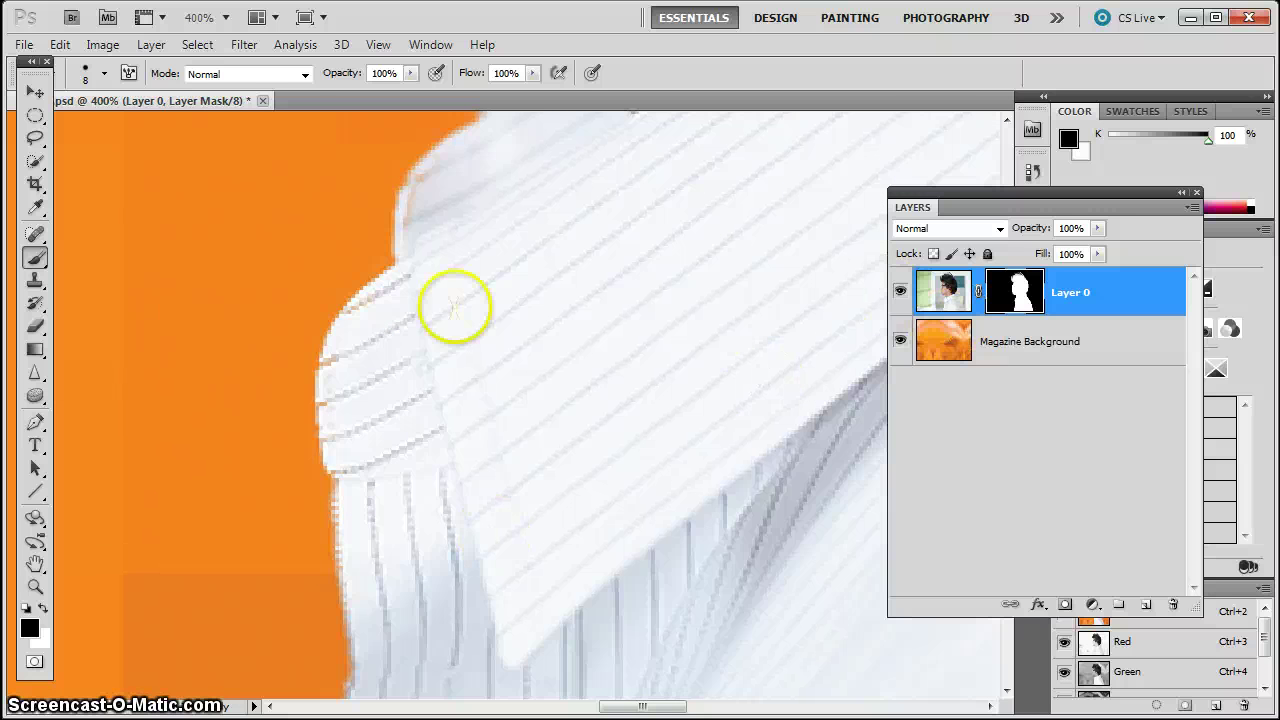
click(42, 607)
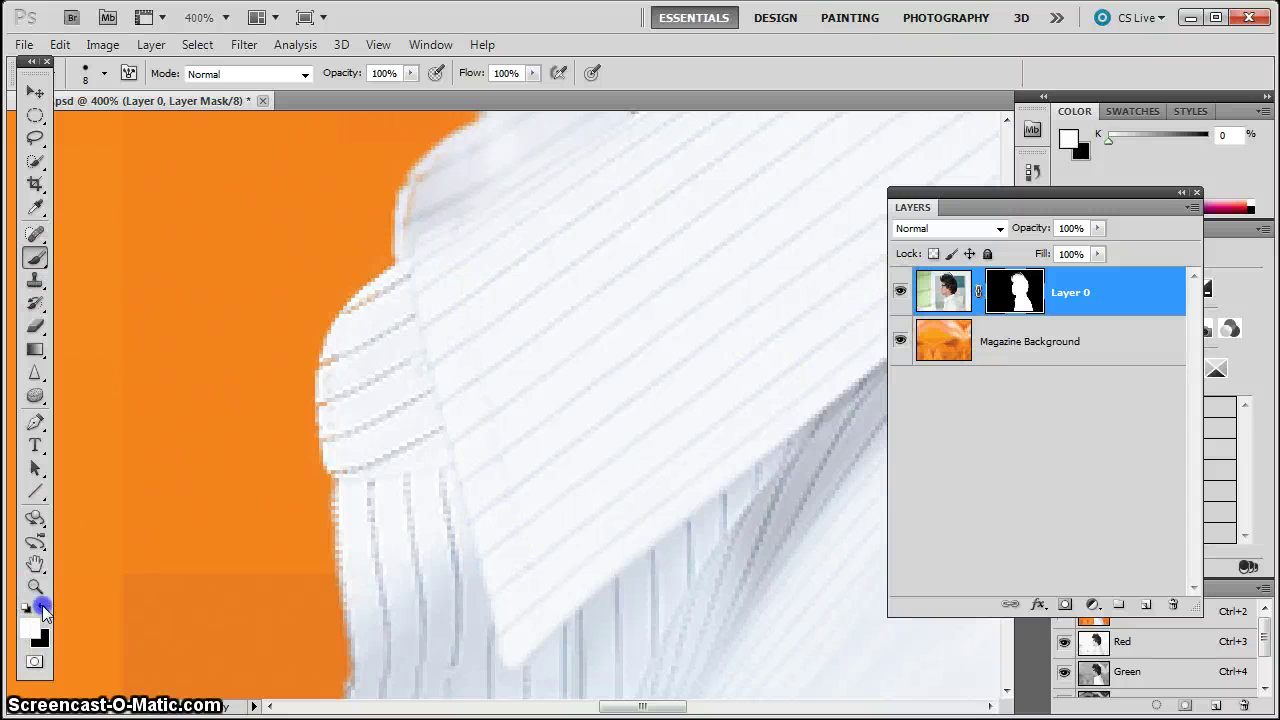
drag(405, 283, 403, 284)
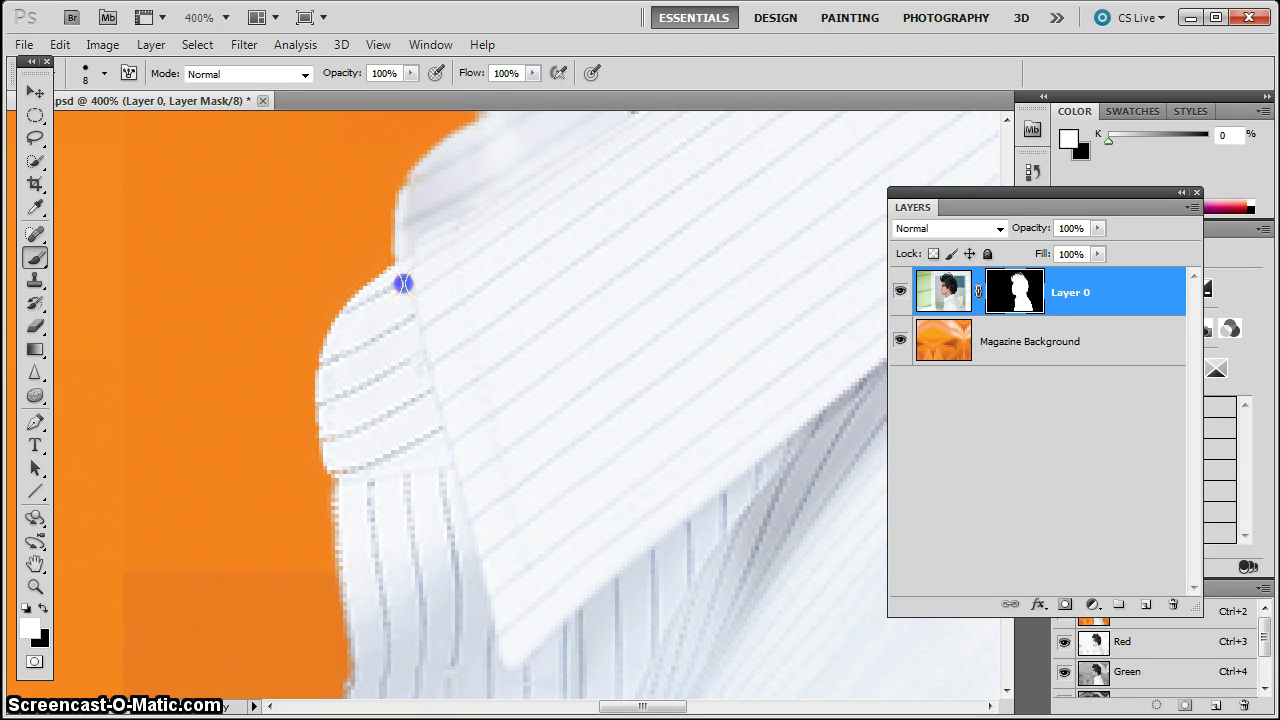
mouse_move(395, 381)
mouse_down()
mouse_move(371, 523)
mouse_move(366, 473)
mouse_up()
drag(335, 394, 338, 367)
click(363, 430)
click(339, 435)
Paint white on the mask along the shirt's lower back edge and trim the excess outside it with black
key(space)
drag(472, 692, 449, 363)
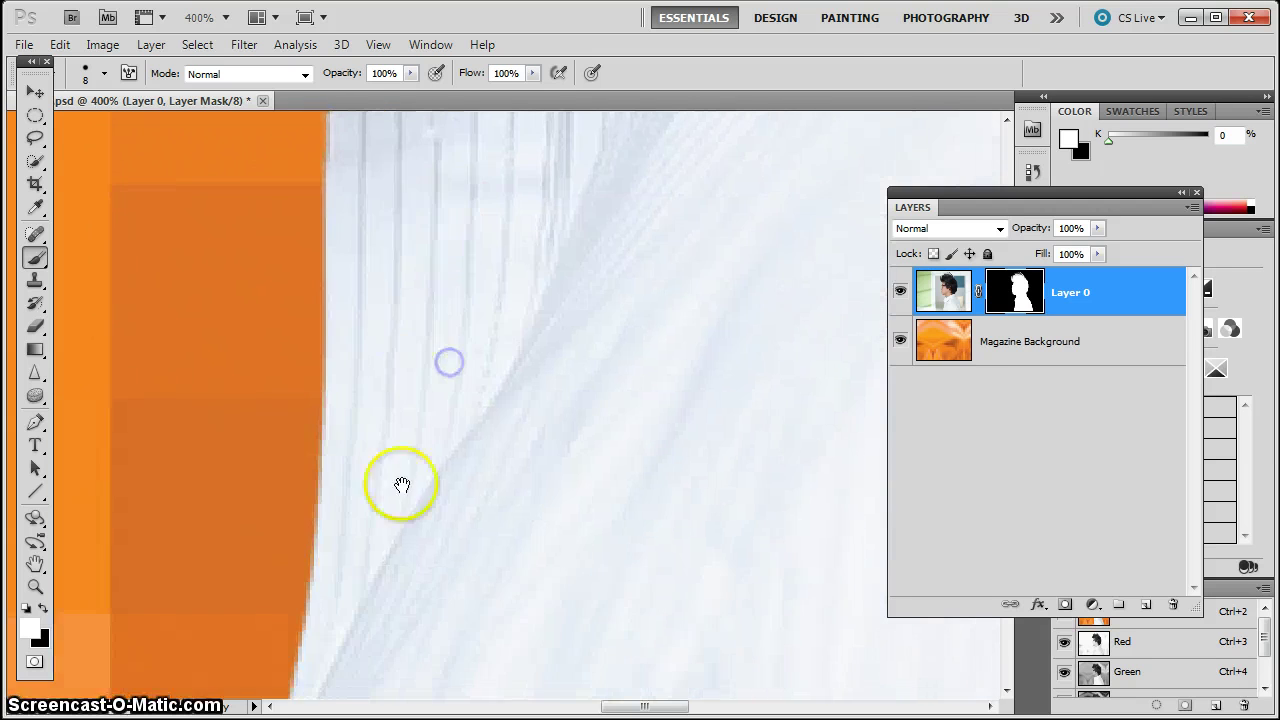
mouse_move(399, 491)
mouse_down()
mouse_move(441, 172)
mouse_move(384, 484)
mouse_move(420, 368)
mouse_move(373, 328)
mouse_up()
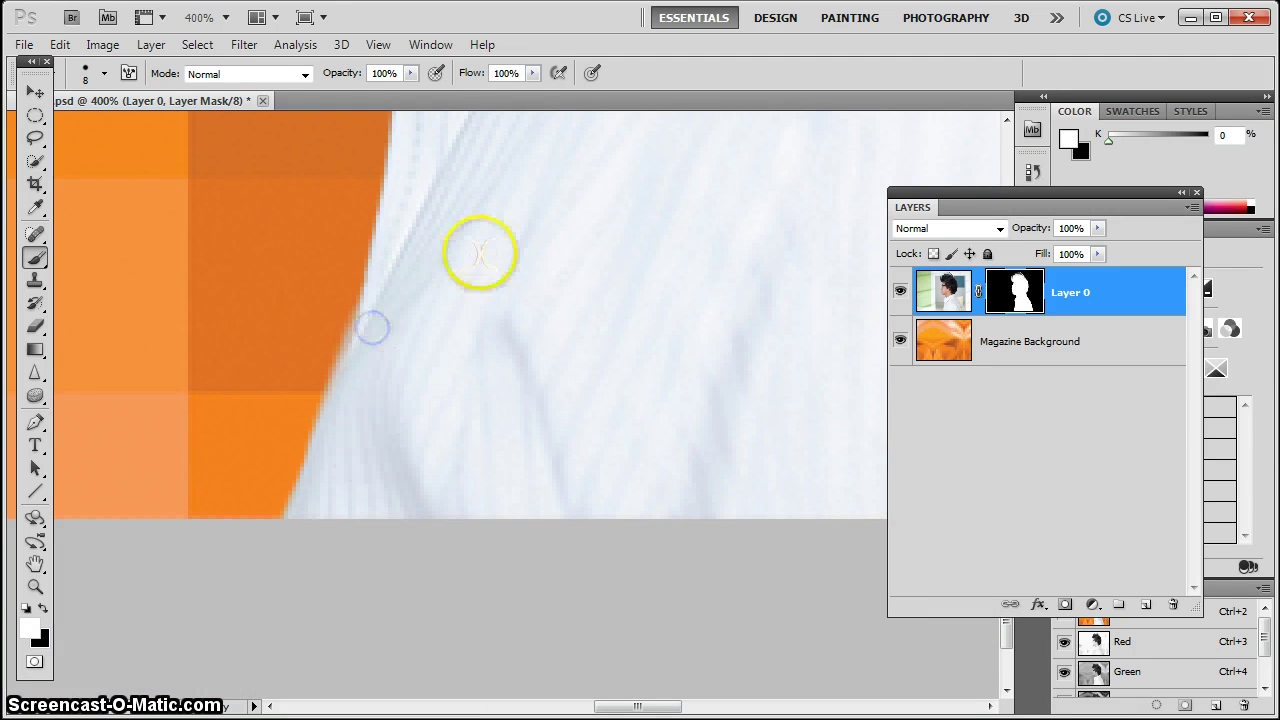
drag(586, 437, 179, 409)
drag(526, 389, 200, 391)
drag(573, 380, 308, 400)
drag(462, 391, 401, 417)
mouse_move(575, 280)
mouse_down()
mouse_move(557, 194)
mouse_move(572, 200)
mouse_up()
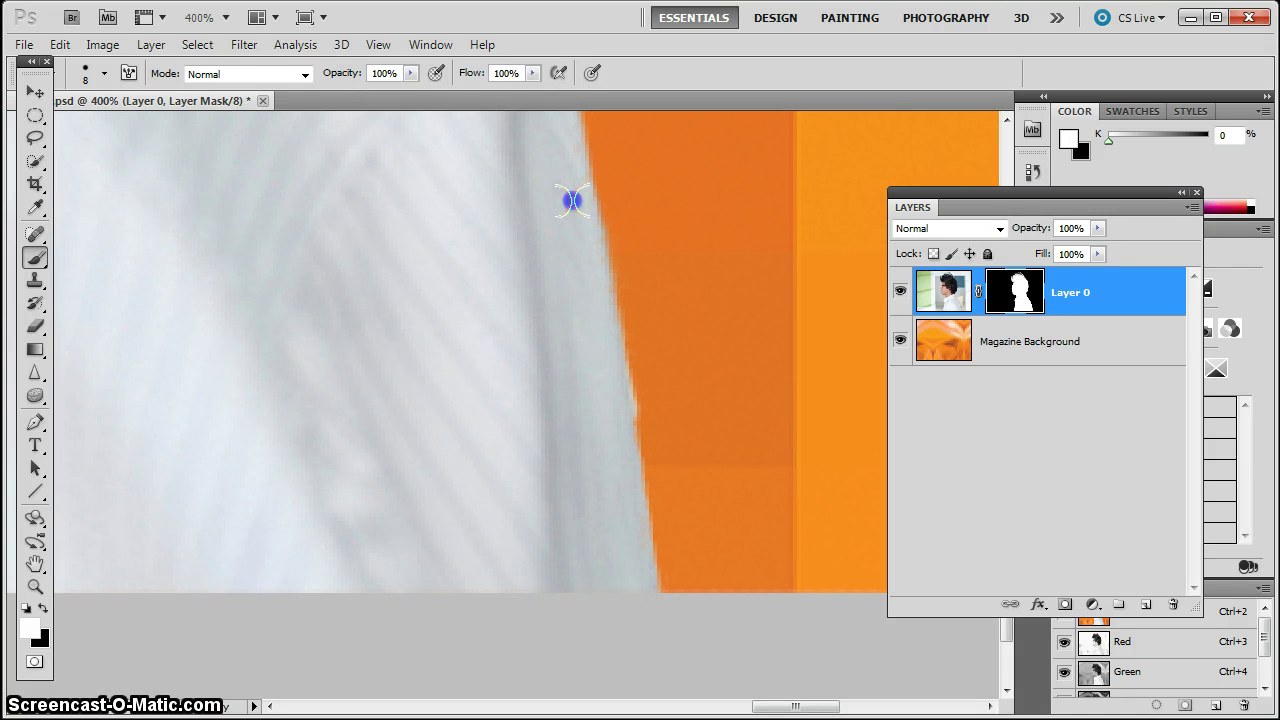
click(42, 608)
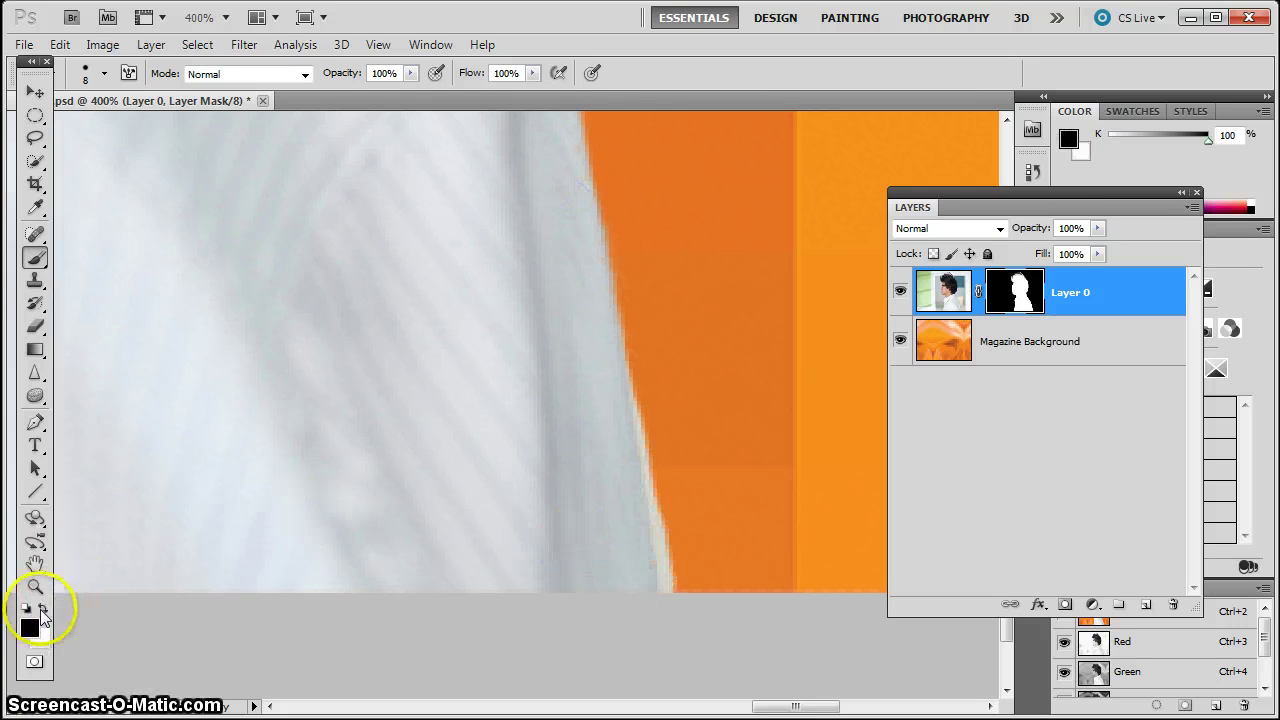
drag(644, 374, 646, 376)
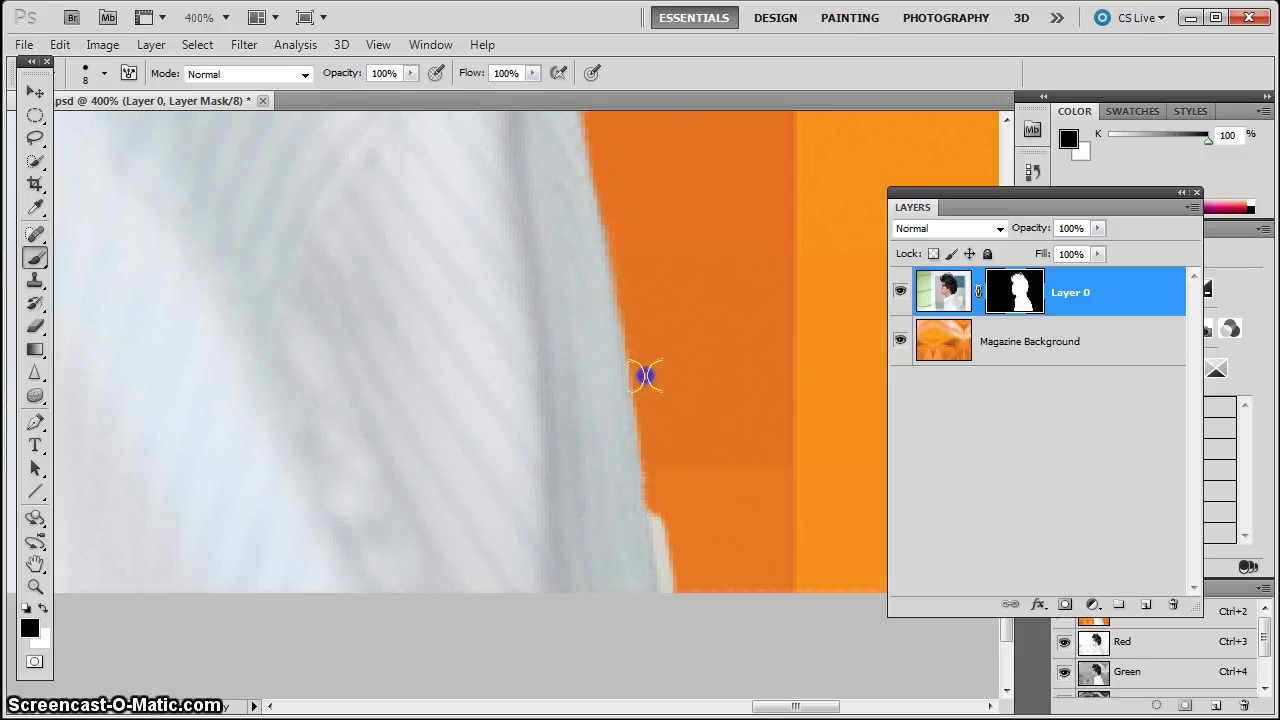
Paint white on the mask along the upper back of the shirt to fill in its edge
drag(494, 132, 574, 460)
click(42, 608)
drag(440, 130, 486, 458)
click(515, 325)
drag(417, 295, 502, 464)
click(359, 140)
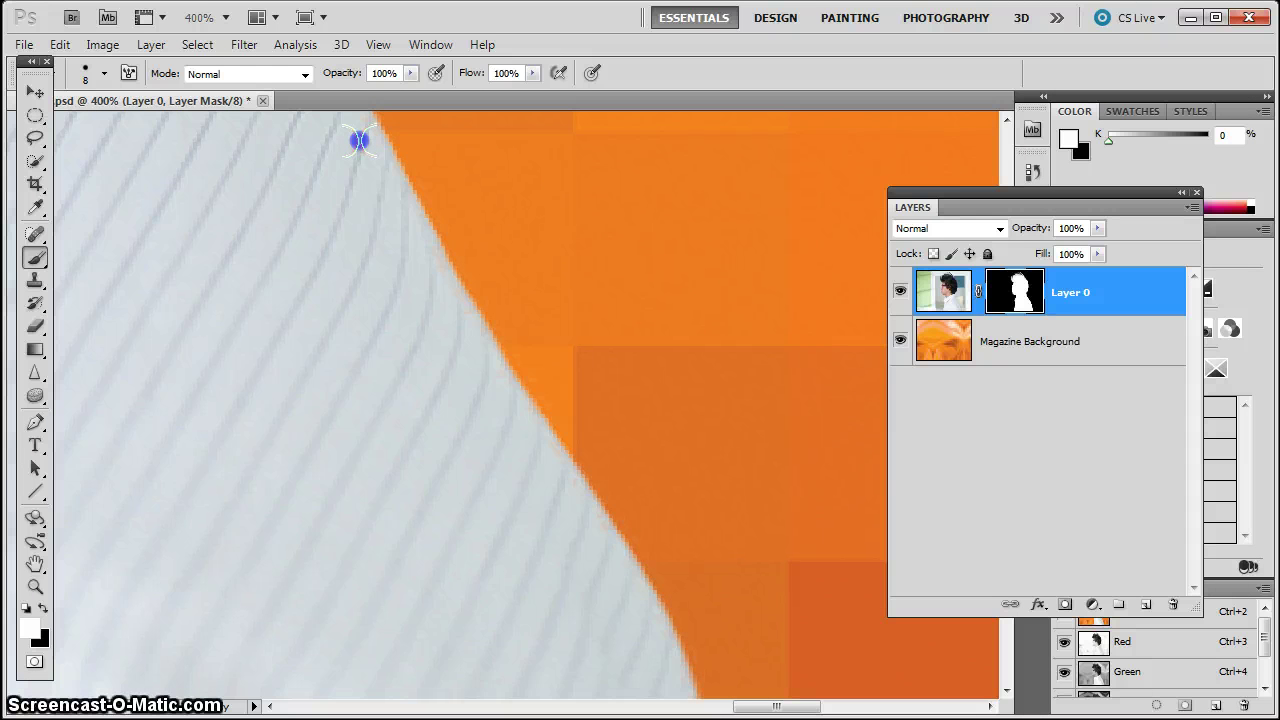
Paint white on the mask just inside the rear edge of the shirt collar to restore it
drag(345, 170, 363, 377)
drag(271, 160, 278, 342)
drag(294, 149, 272, 150)
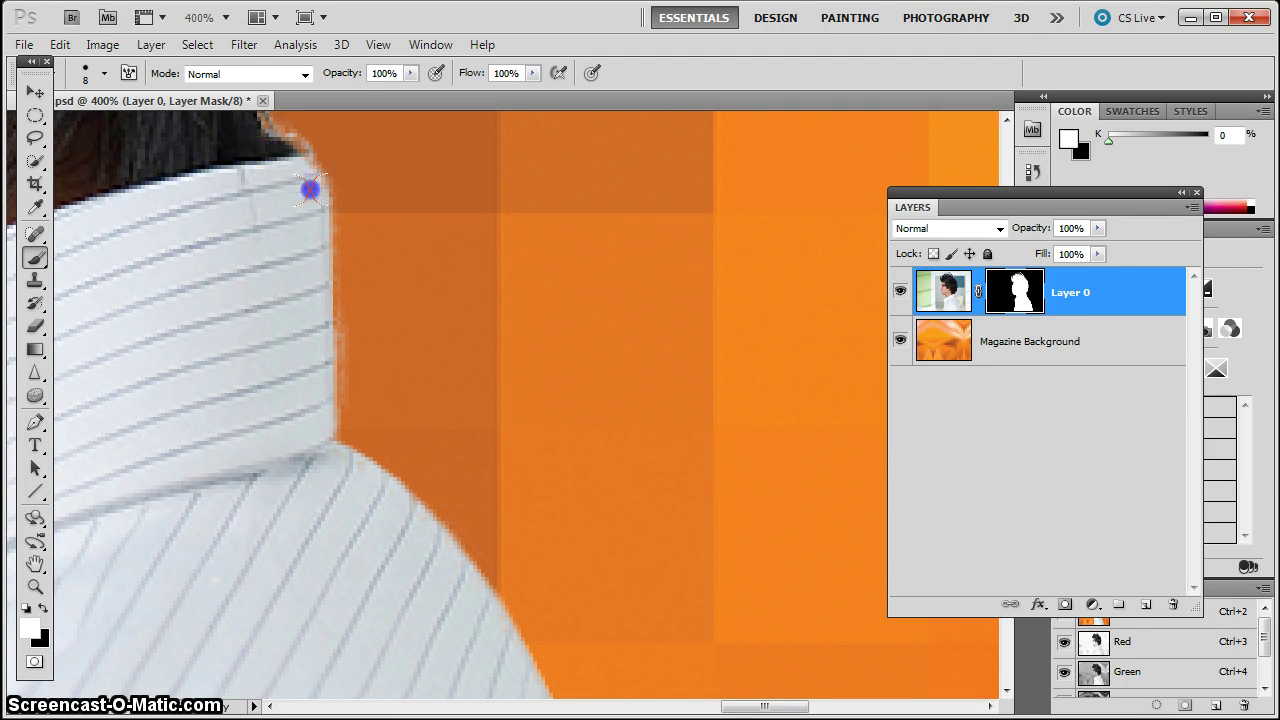
drag(310, 189, 309, 200)
Paint black on the mask just outside the rear collar edge and at the nape to remove the leftover fringe
click(43, 607)
click(350, 291)
drag(350, 291, 351, 297)
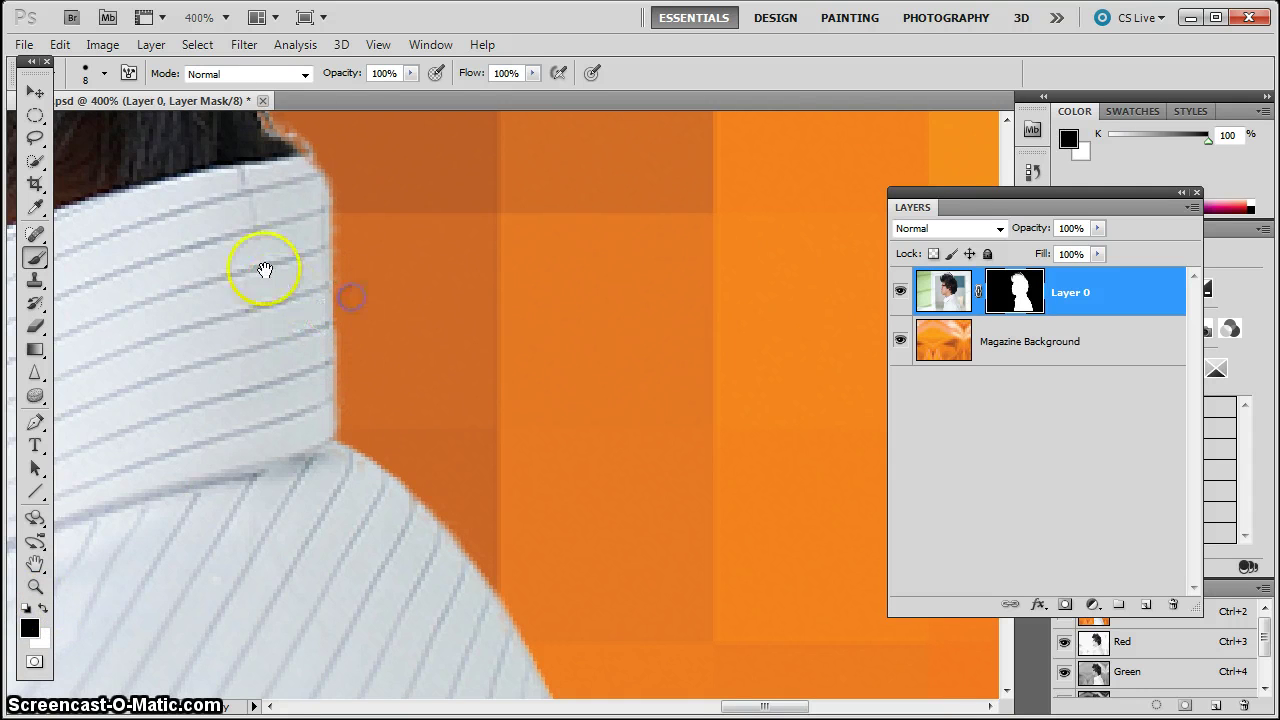
drag(239, 173, 263, 268)
click(358, 346)
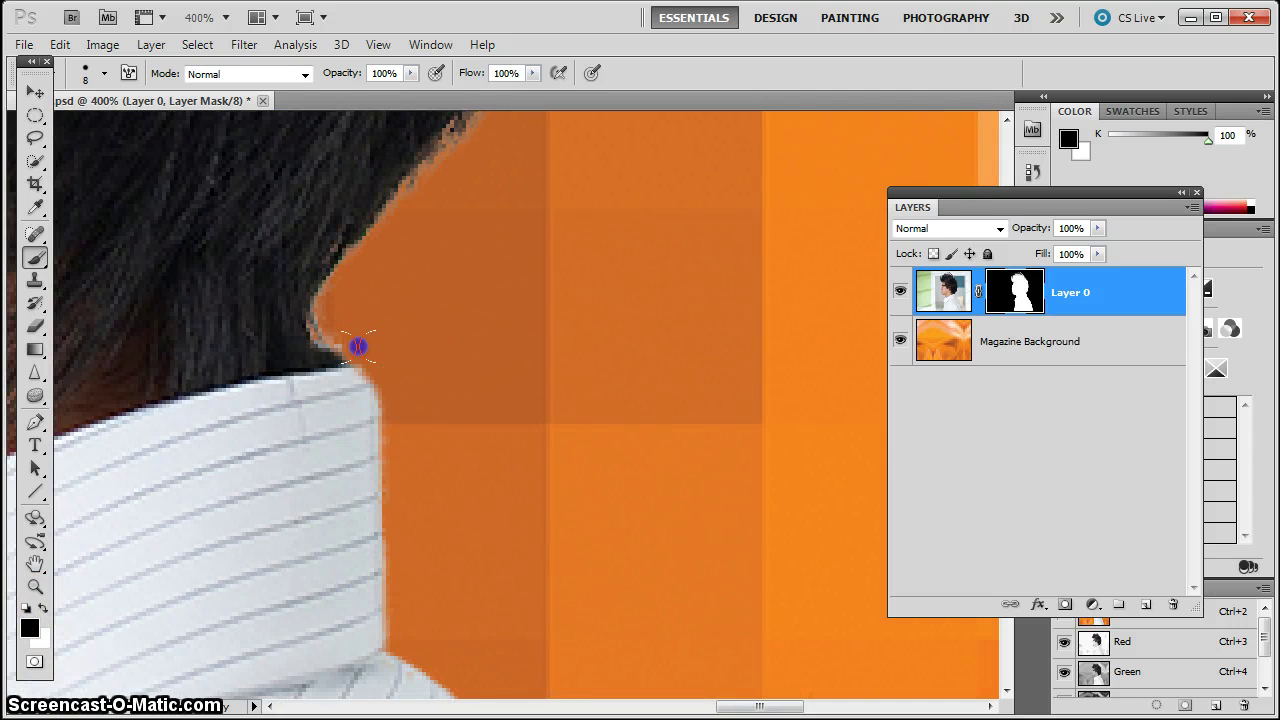
Check the hair edge at the back of the head and the whole cutout, and activate the Quick Selection tool
drag(477, 214, 508, 552)
drag(516, 312, 630, 374)
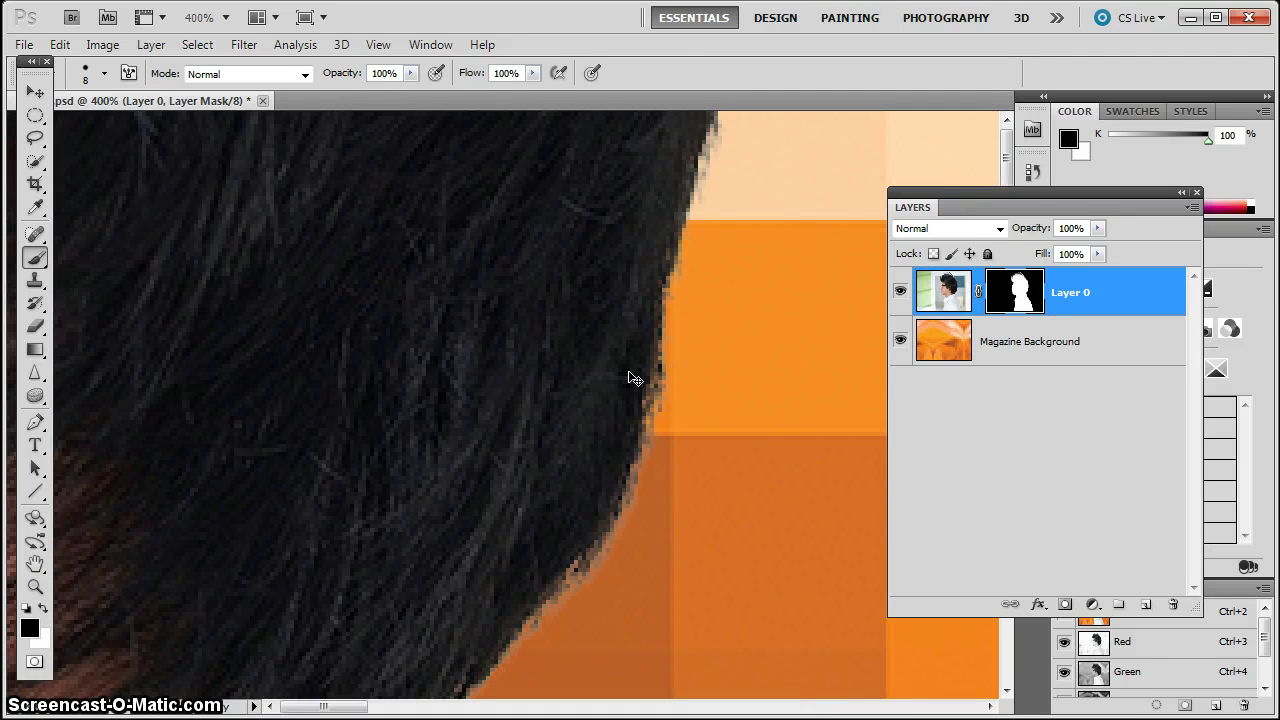
key(ctrl+0)
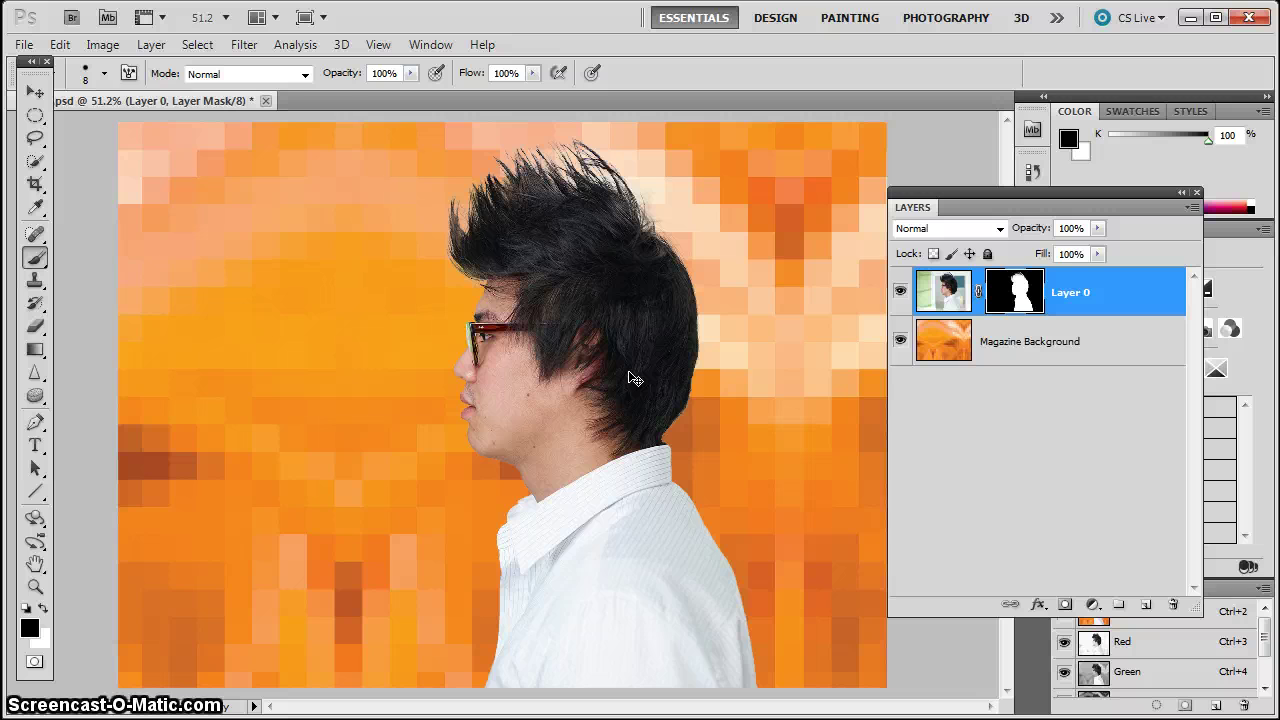
click(35, 160)
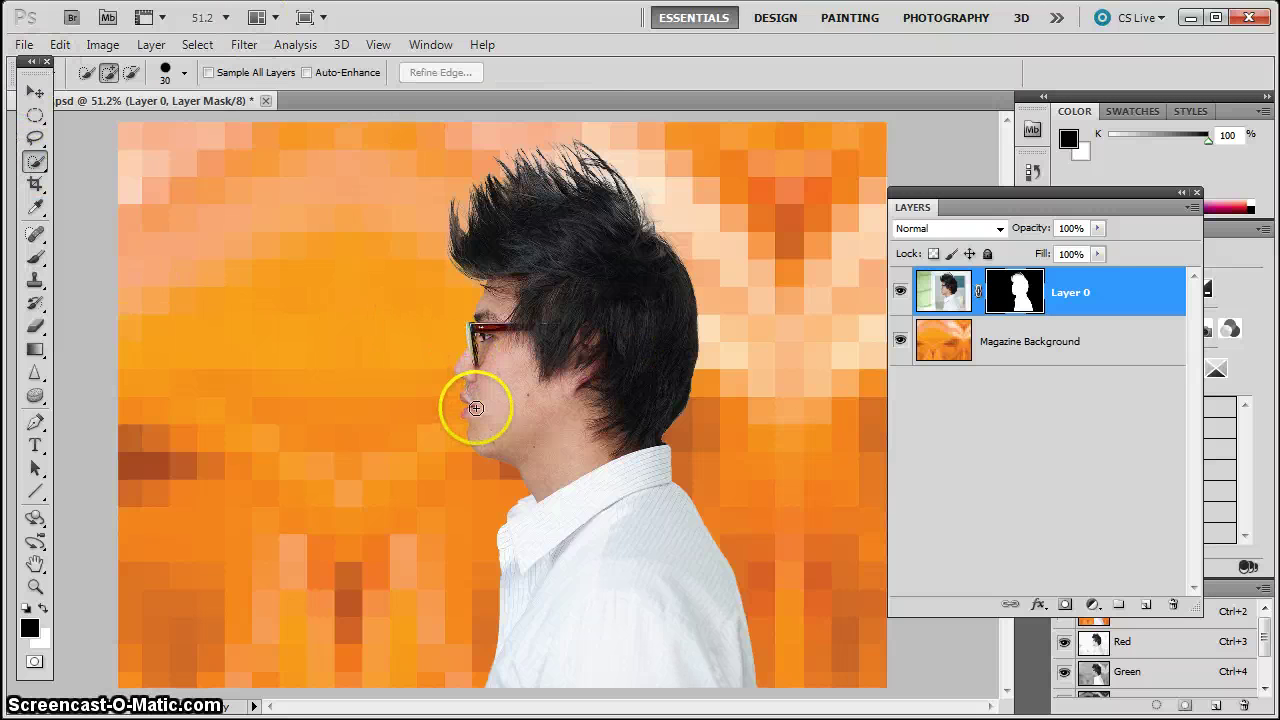